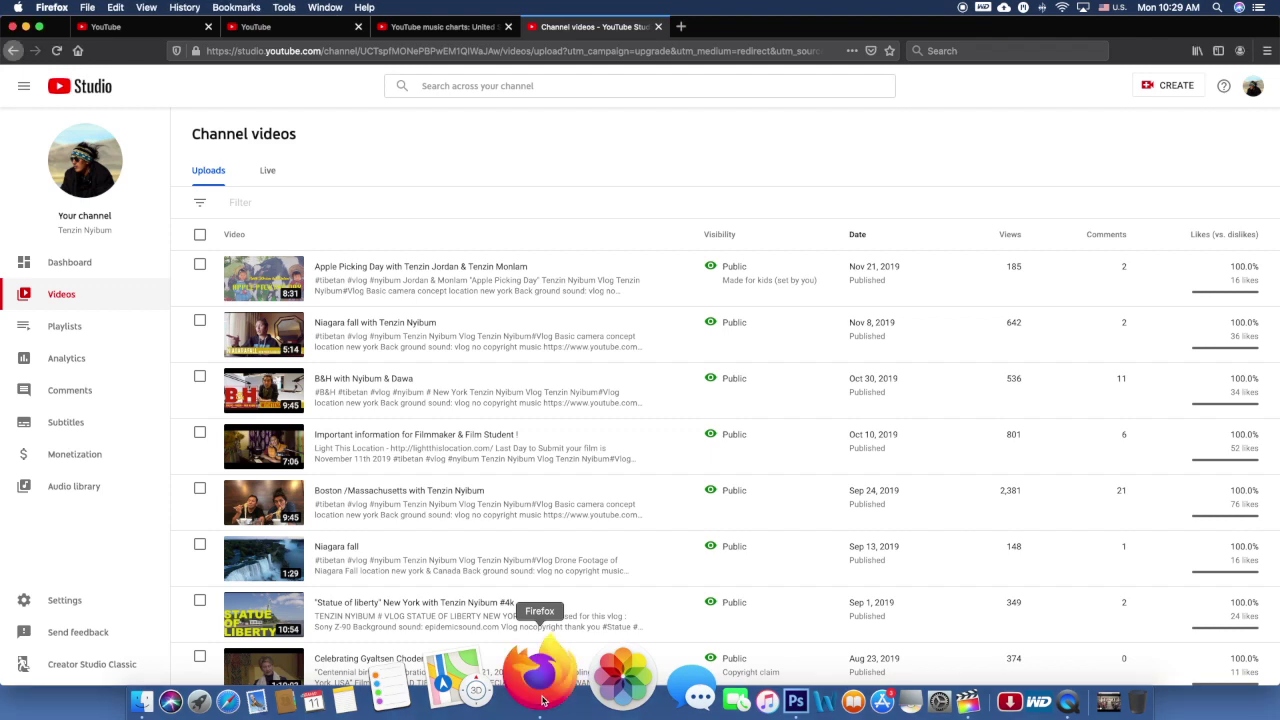
- Leave the web browser and switch to Final Cut Pro with the recent Miss Tibet library open
key("super+h")
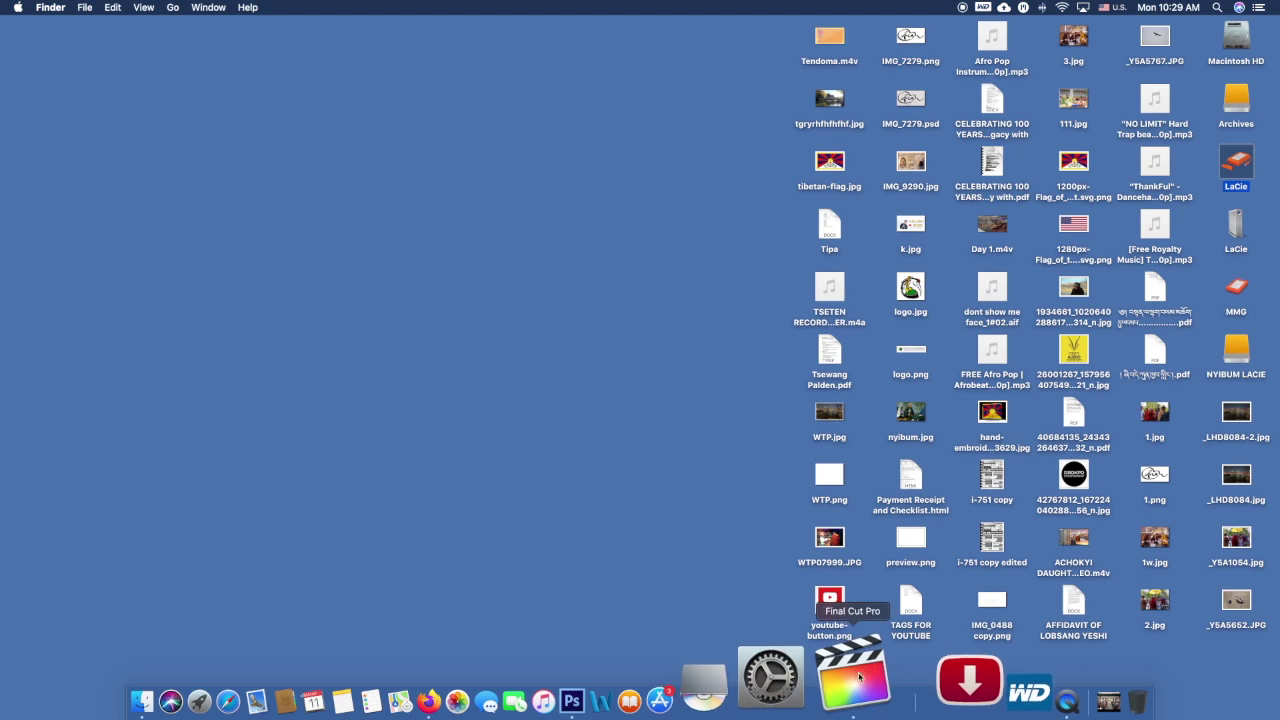
left_click(858, 677)
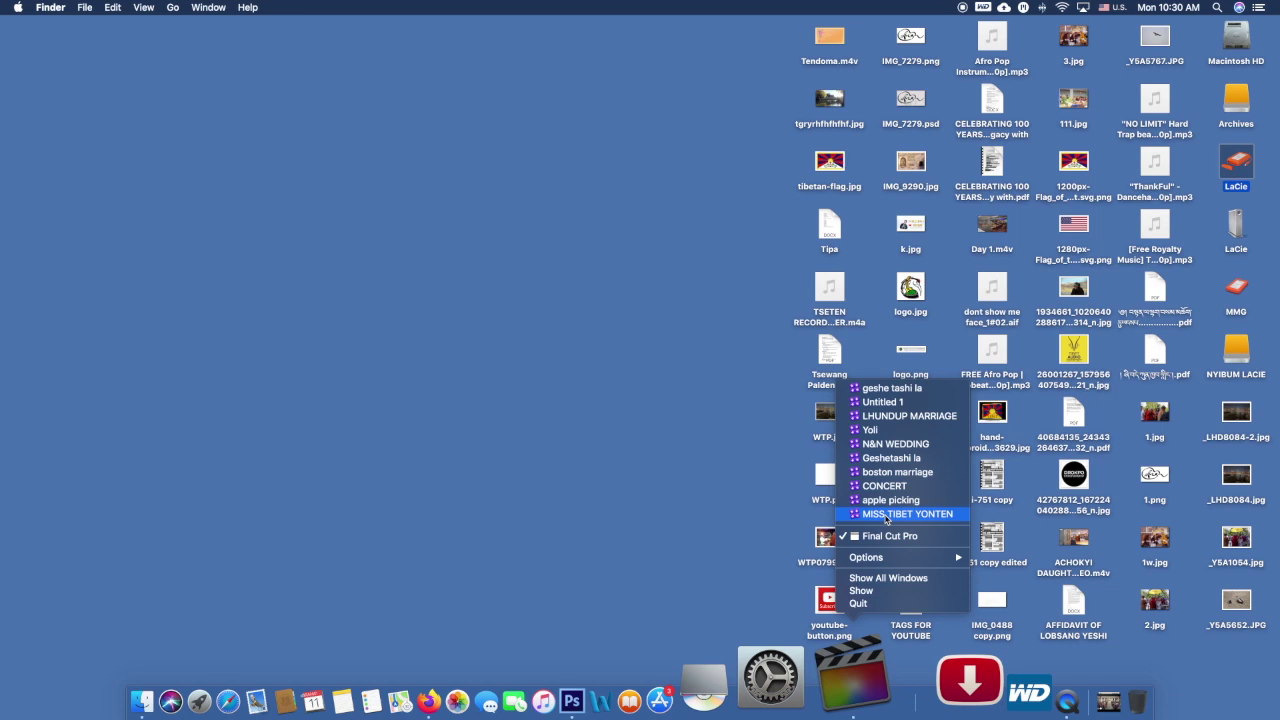
left_click(885, 514)
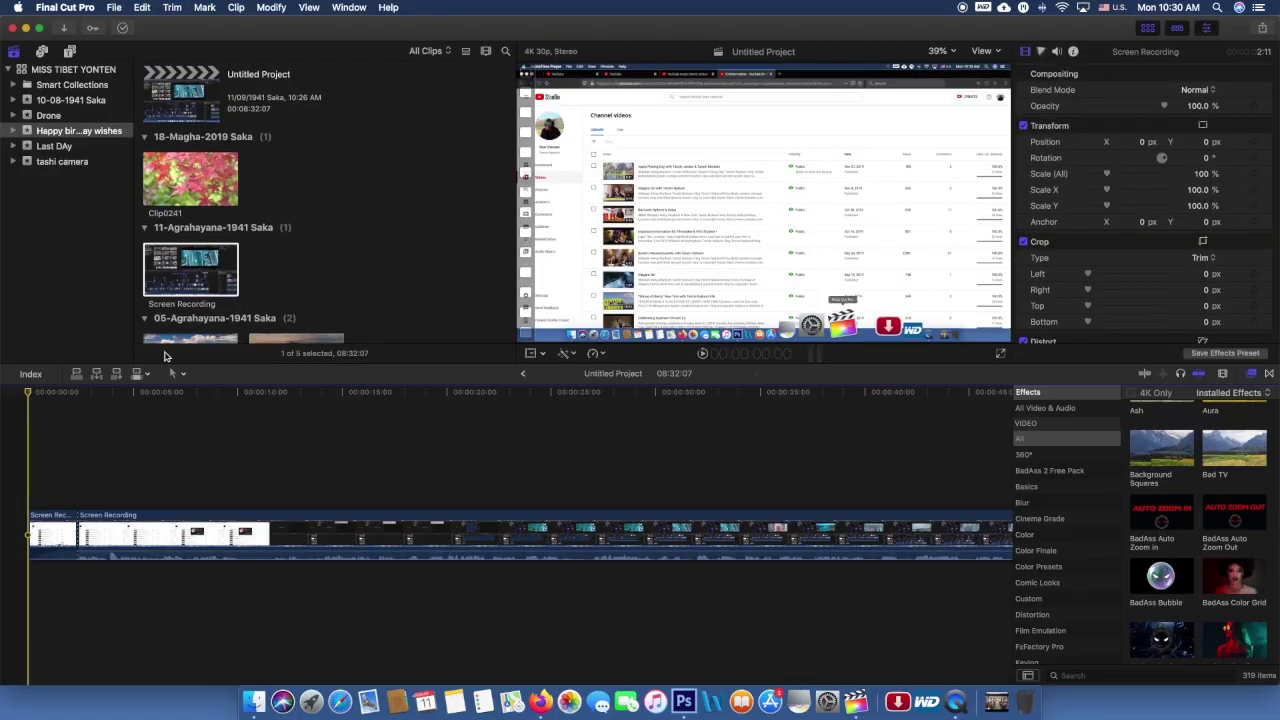
- Preview several points of the Untitled Project timeline, finishing with the playhead at about 19 seconds
left_click(103, 394)
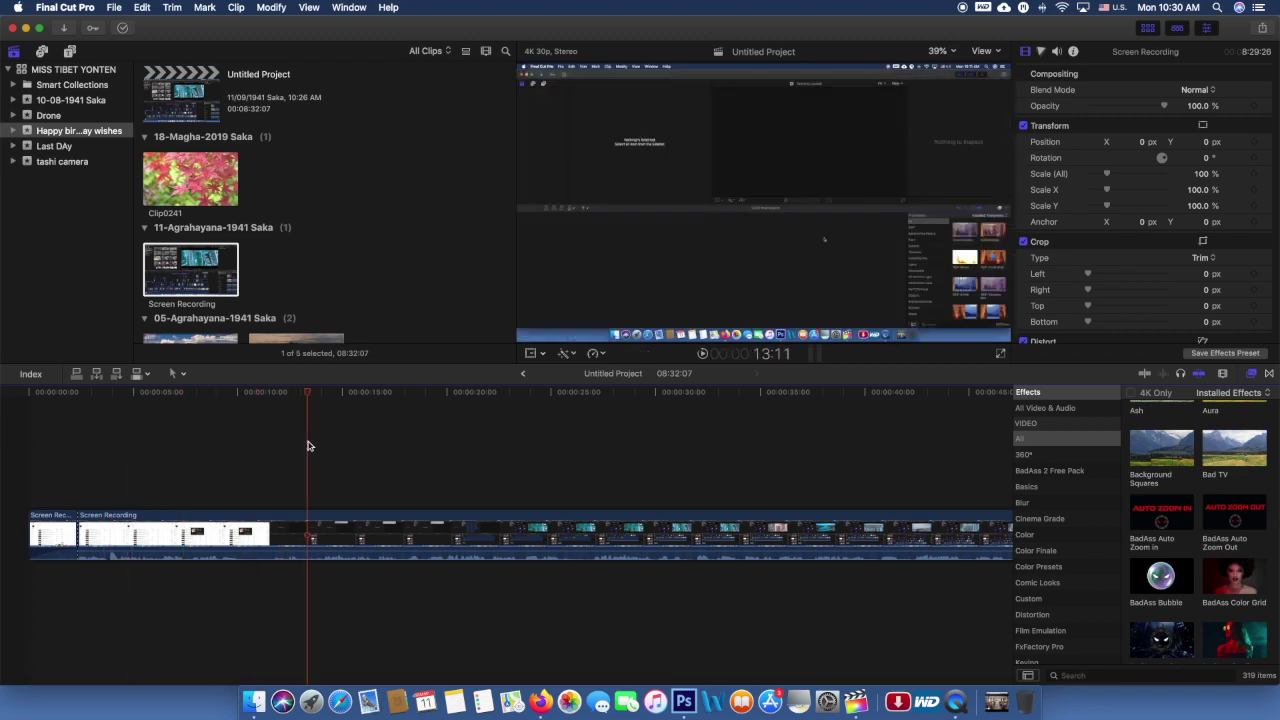
left_click(203, 430)
left_click(177, 430)
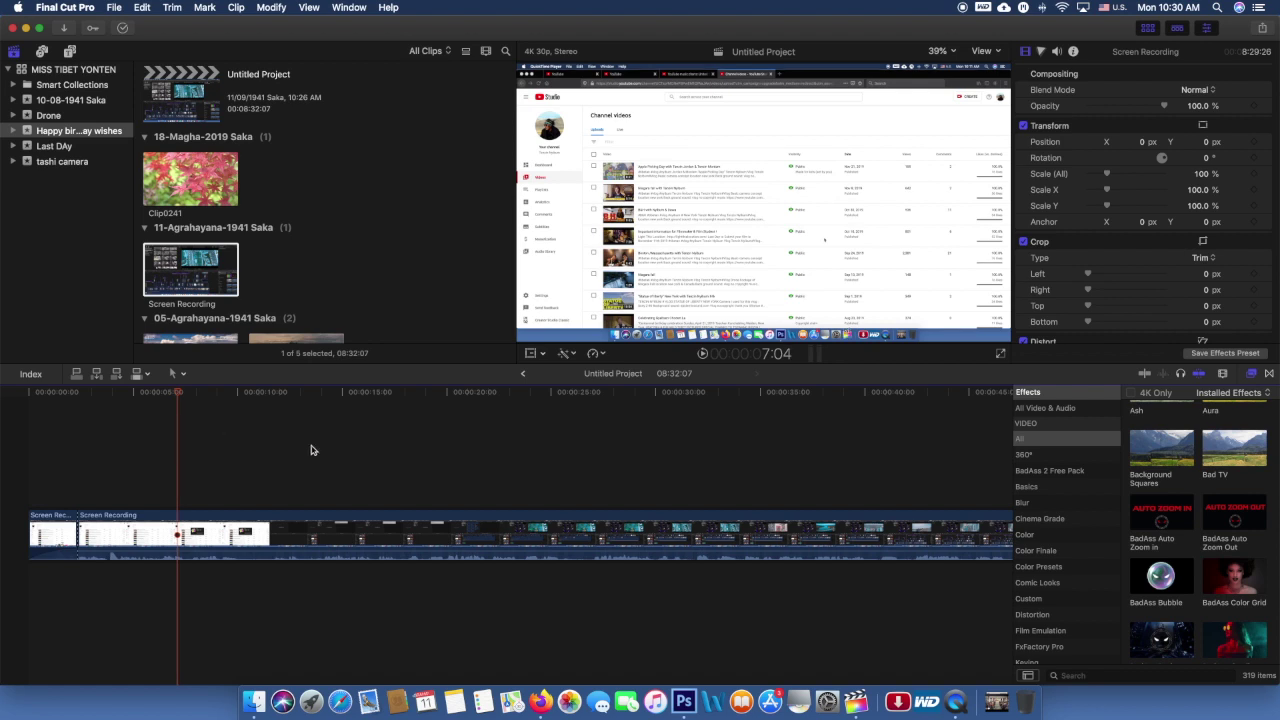
left_click(317, 396)
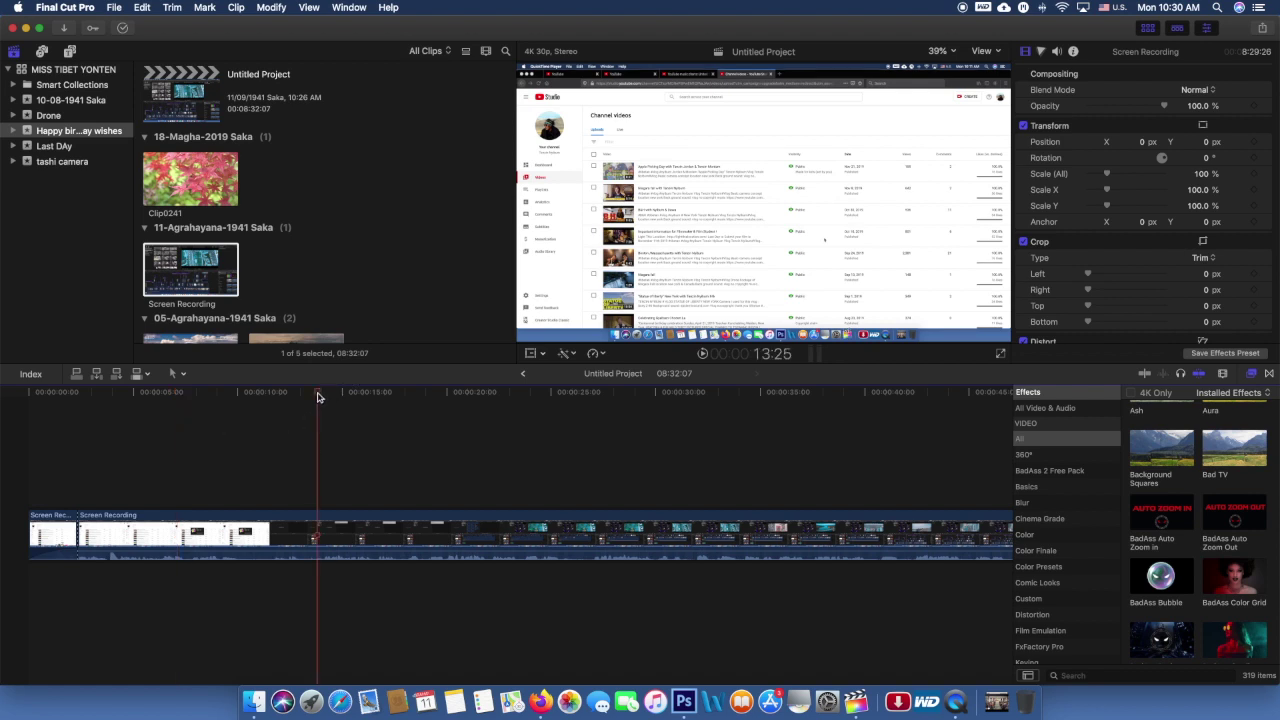
left_click(431, 397)
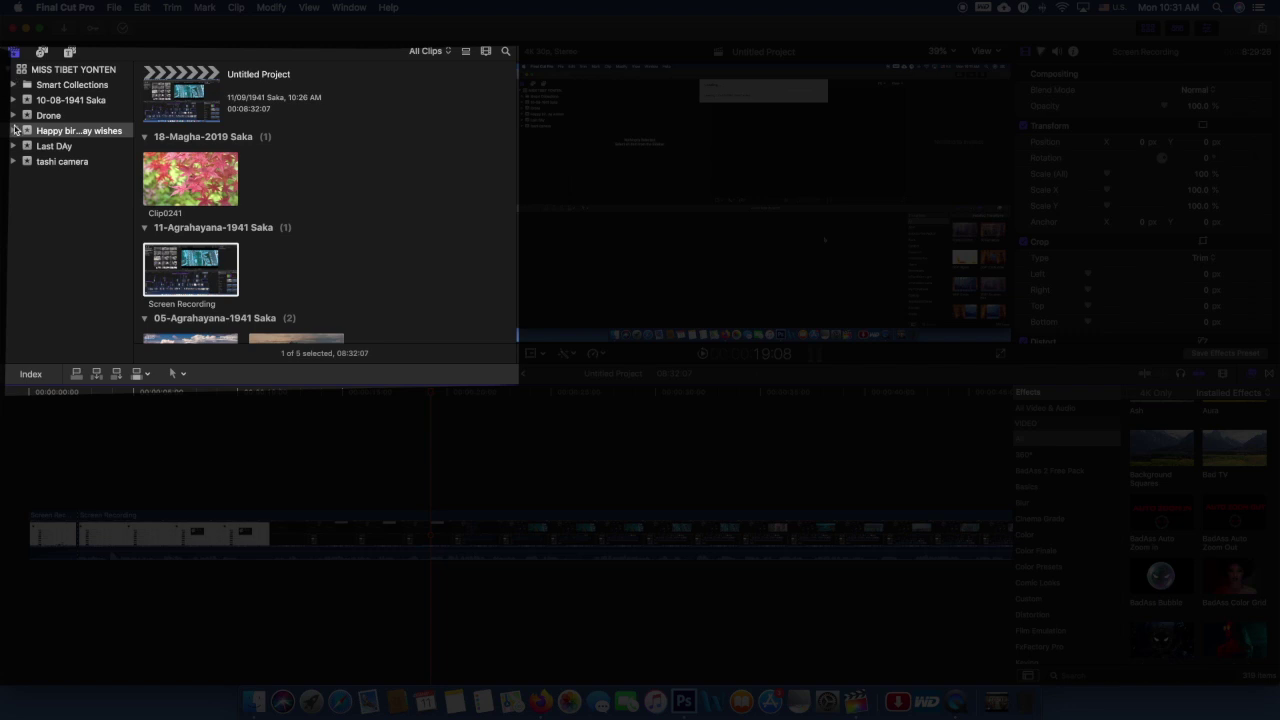
- Look through the project and media clips in the Happy birthday wishes event, including Untitled Project and Clip0241
left_click(201, 104)
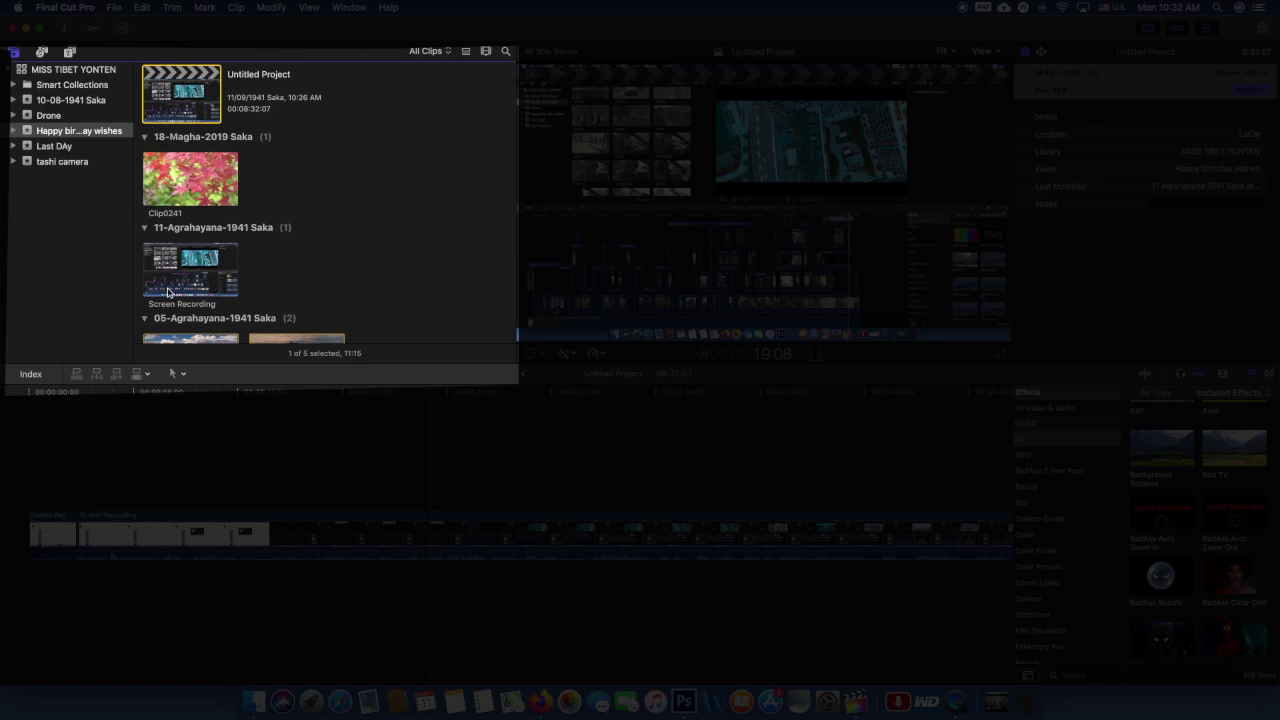
scroll(253, 185, "down", 1)
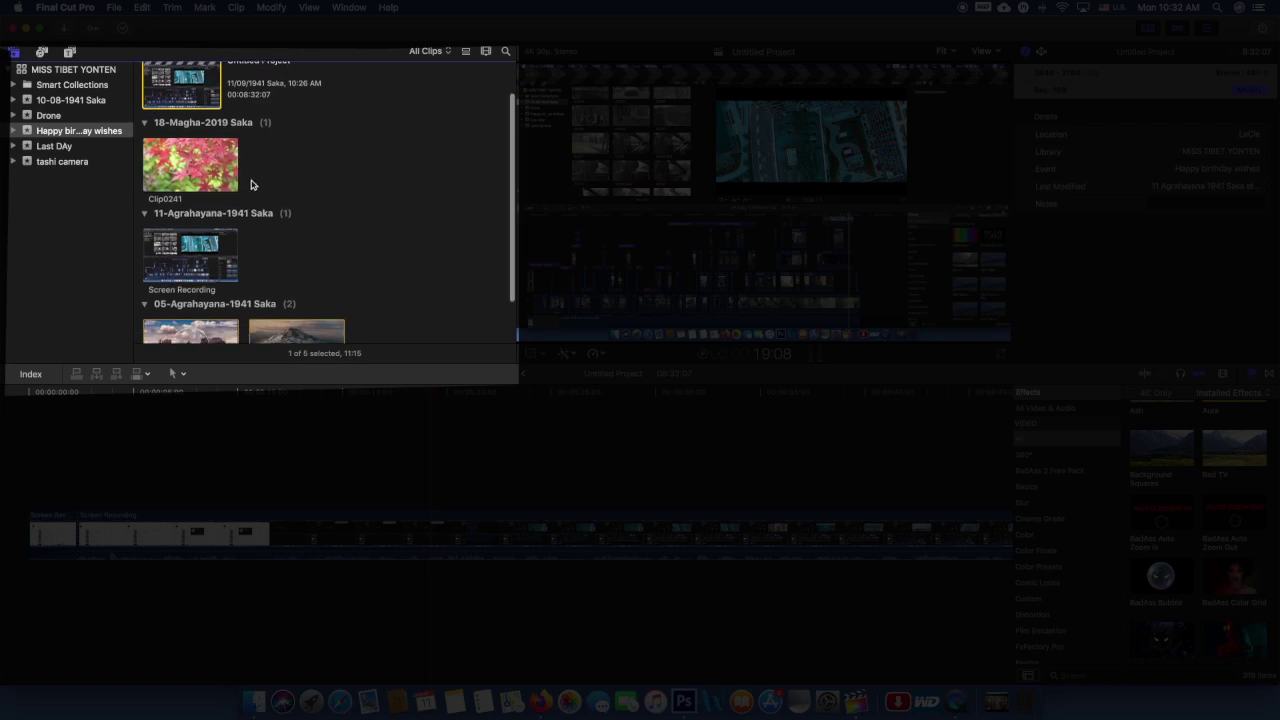
left_click(194, 172)
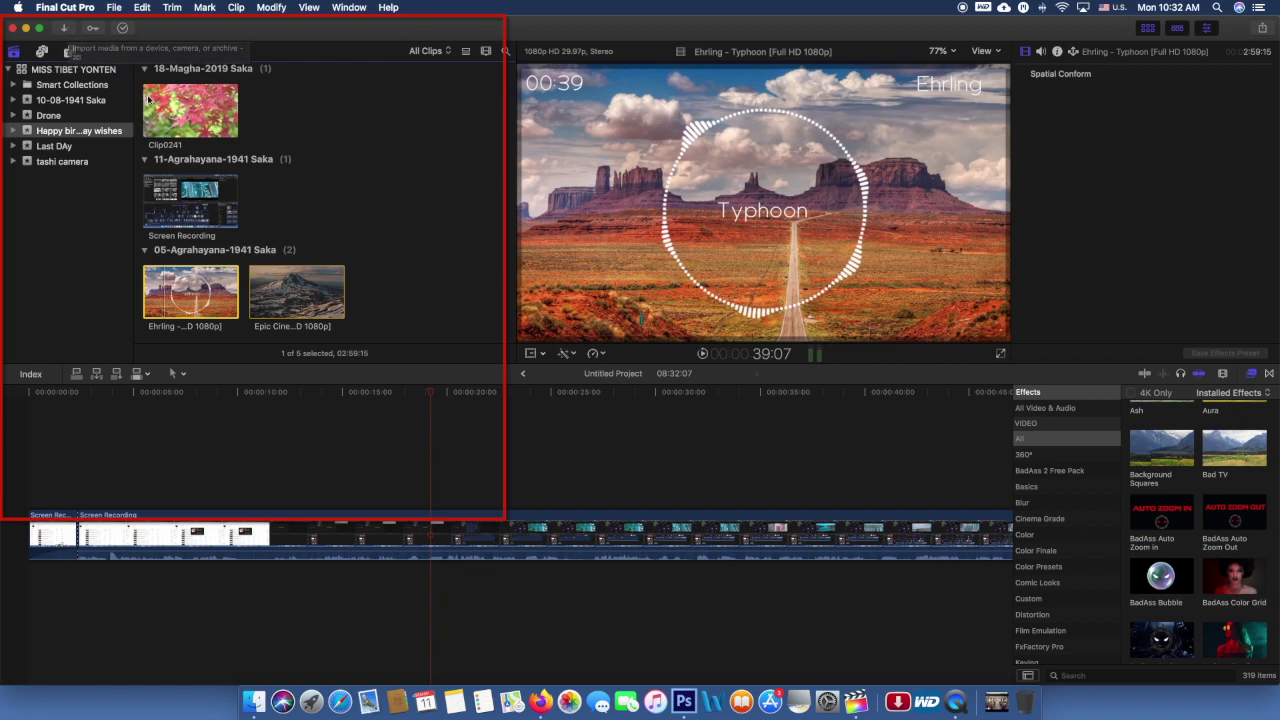
- Show the installed generators, look through them with the 4K Only filter on, and turn the filter off again
left_click(15, 51)
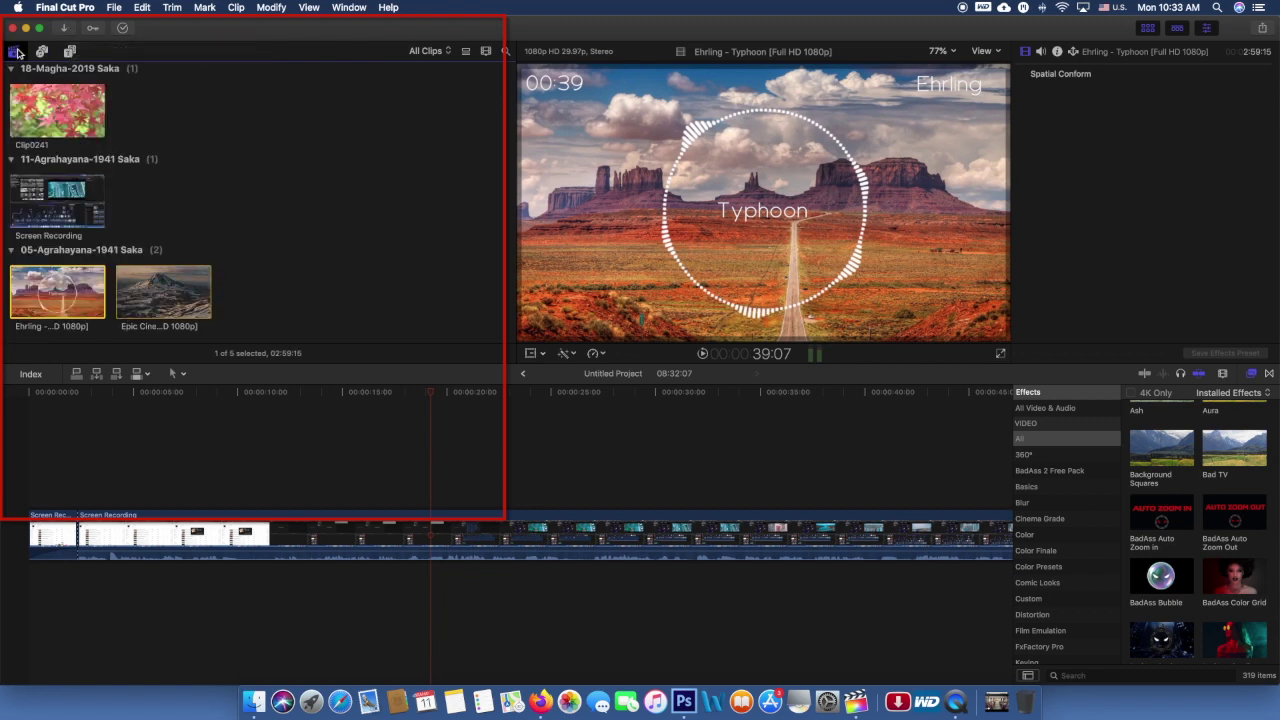
key("alt+super+1")
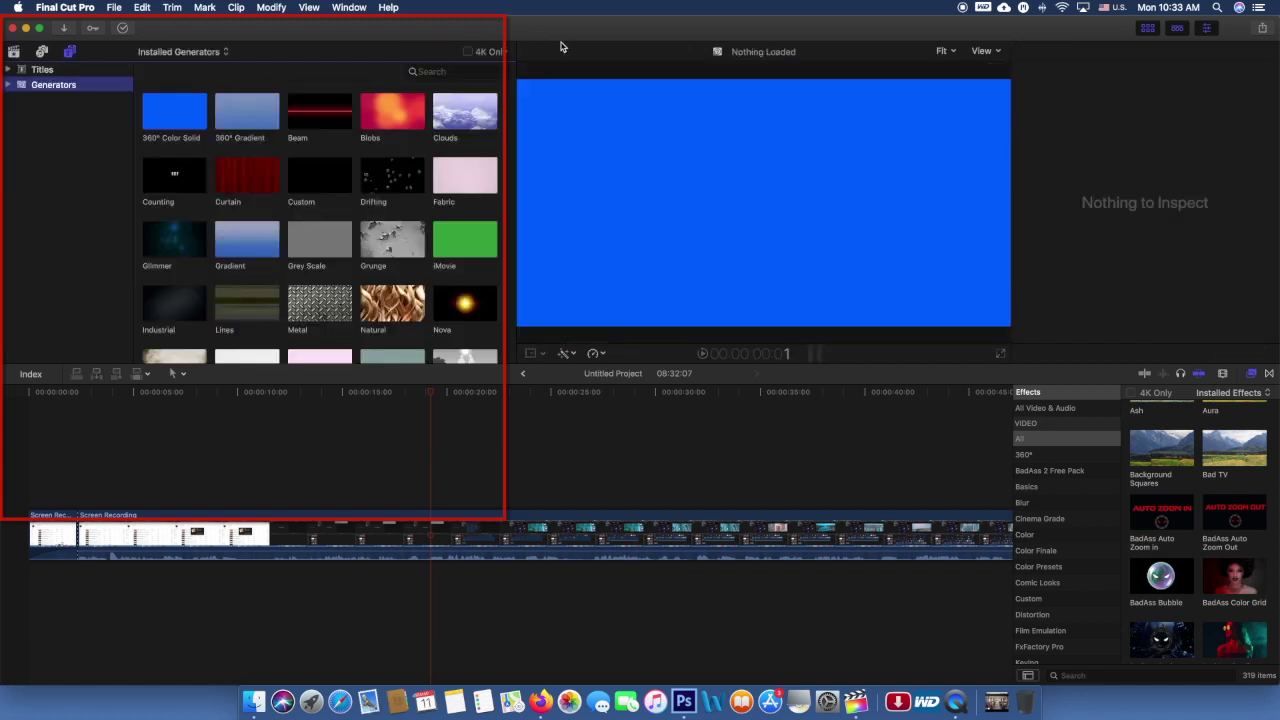
left_click(467, 54)
scroll(427, 203, "down", 5)
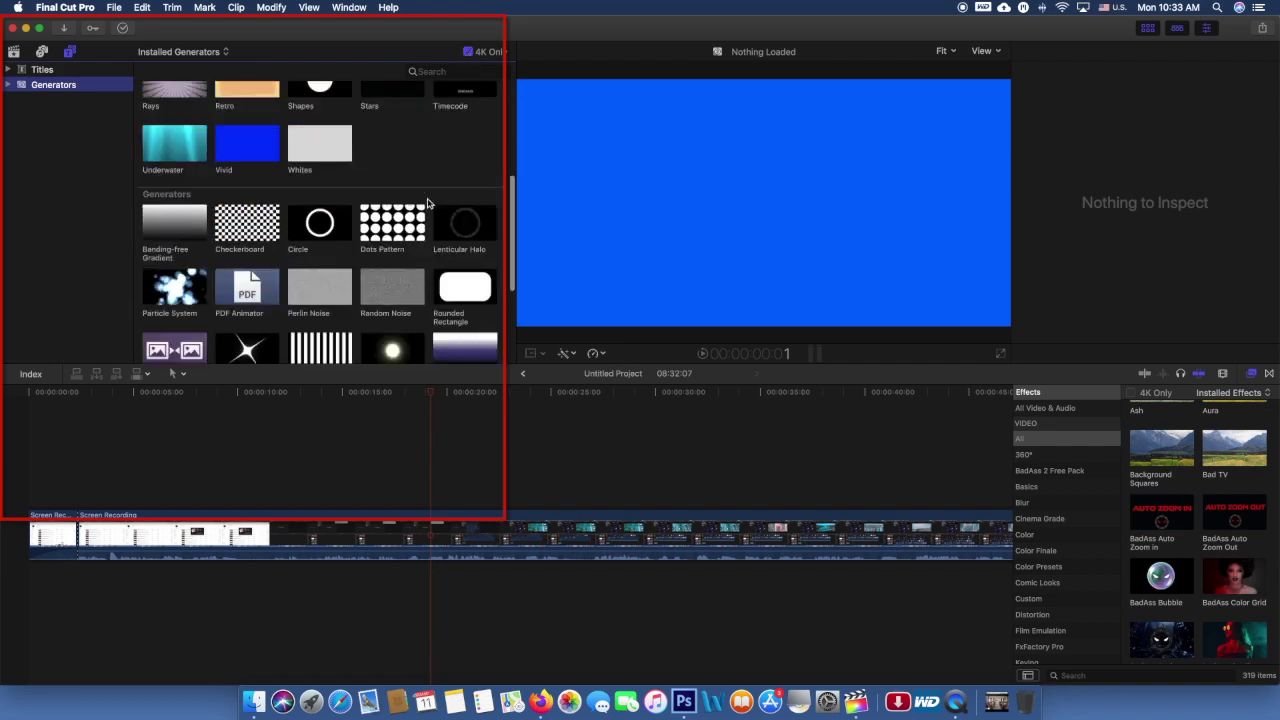
scroll(427, 203, "up", 4)
scroll(427, 203, "down", 6)
scroll(427, 203, "up", 4)
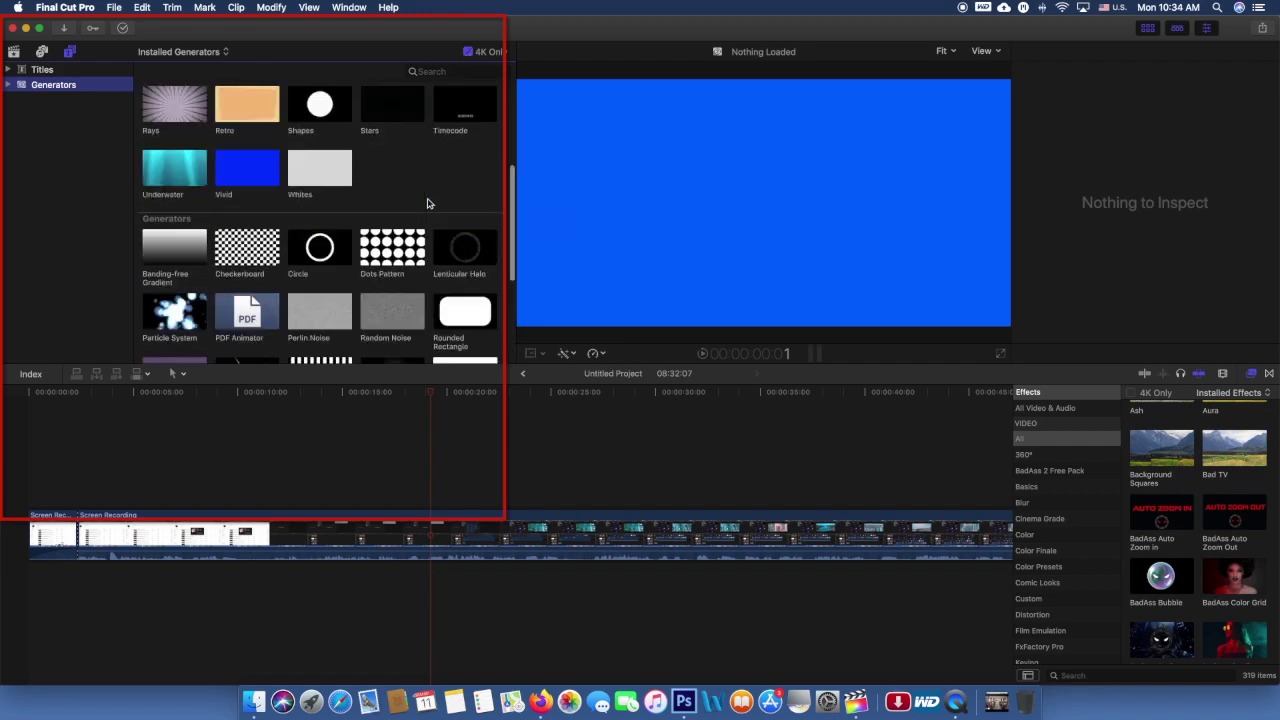
scroll(427, 203, "up", 10)
left_click(467, 51)
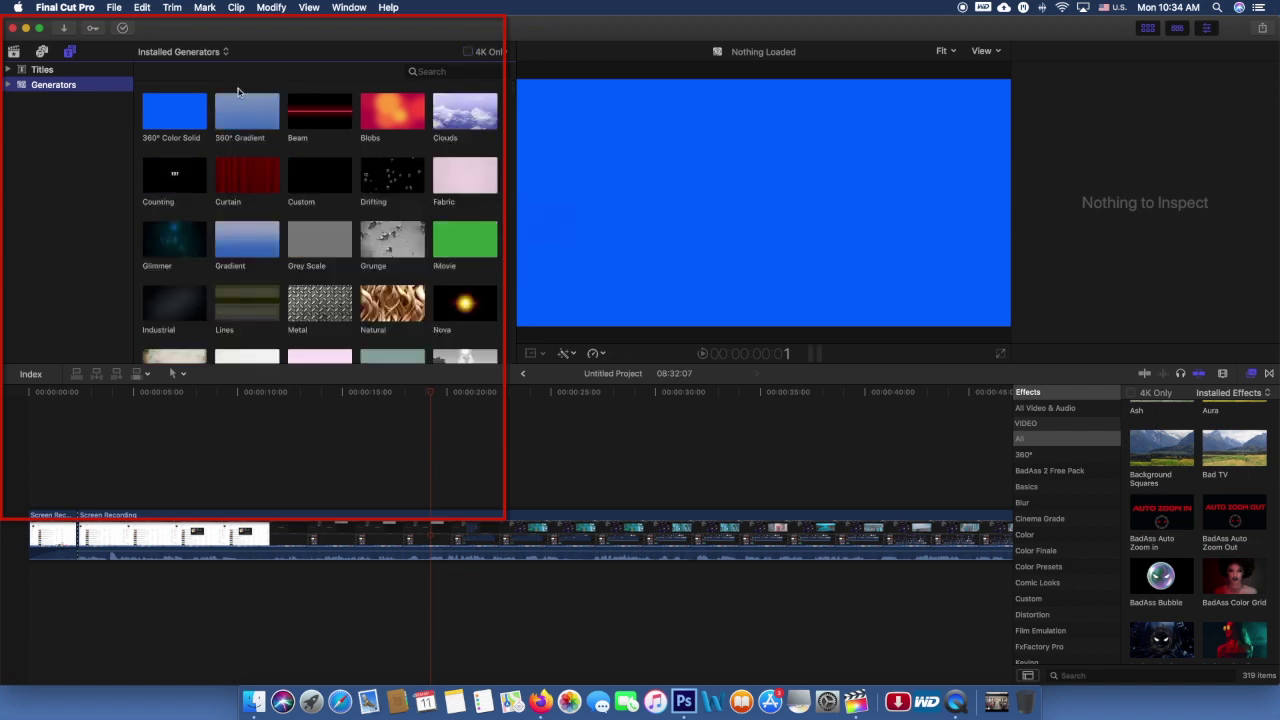
- Return to the libraries, show all clips of the Miss Tibet library and preview clip C0013
left_click(18, 52)
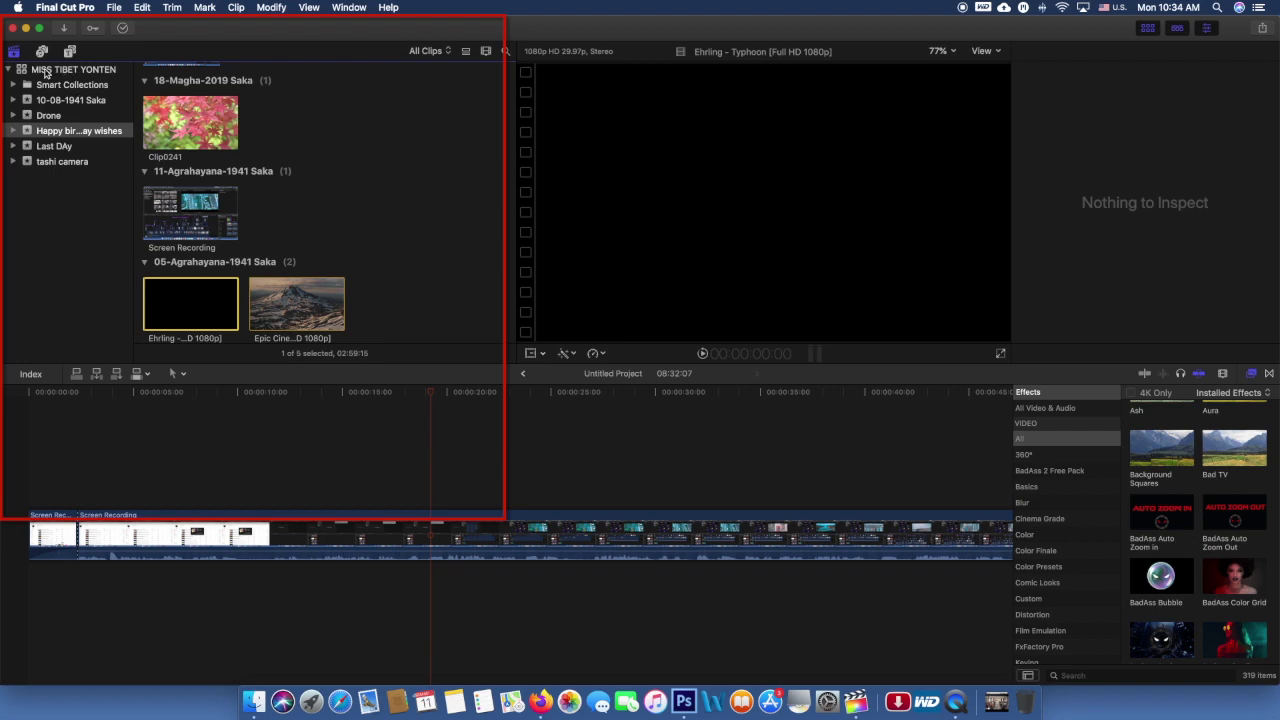
left_click(44, 72)
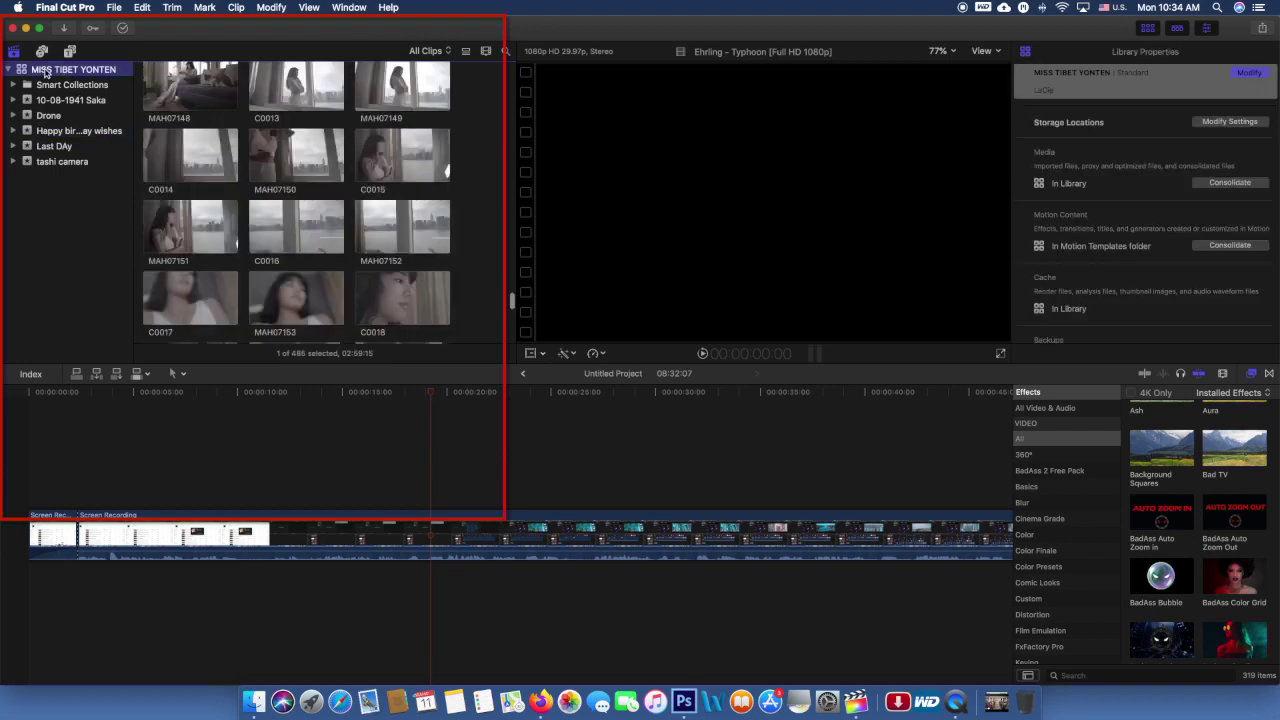
left_click(303, 82)
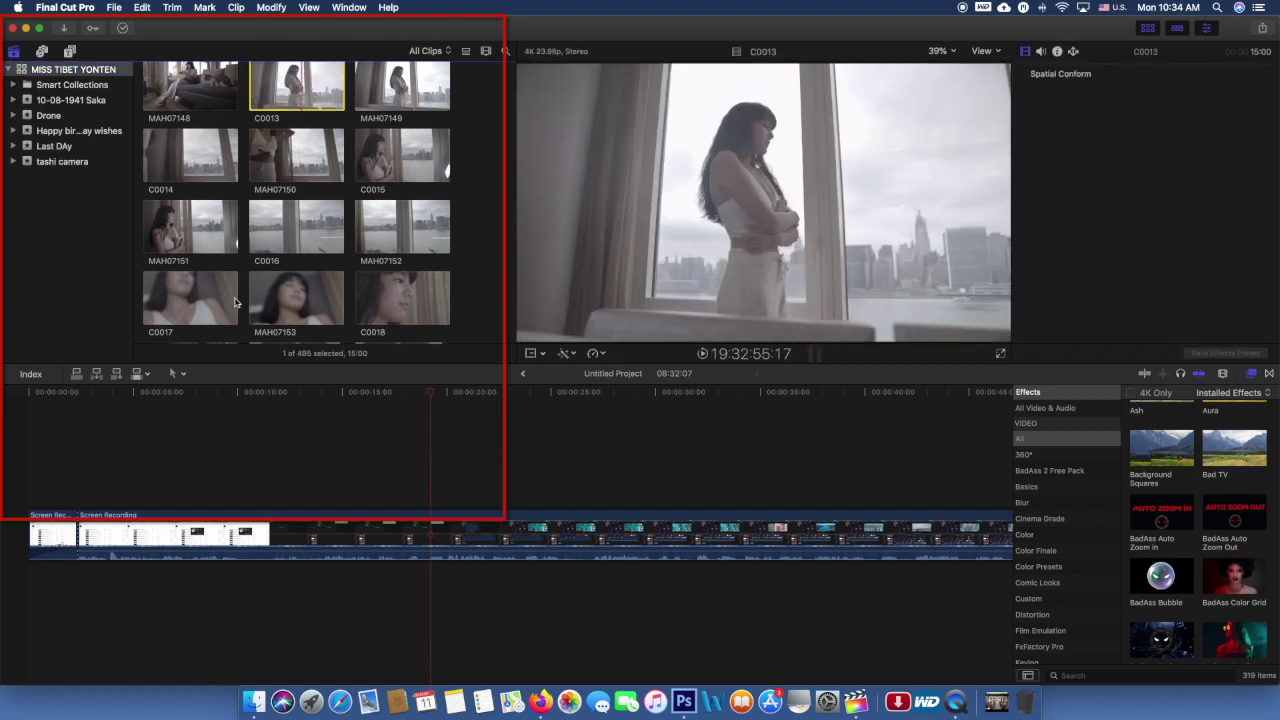
scroll(235, 302, "down", 10)
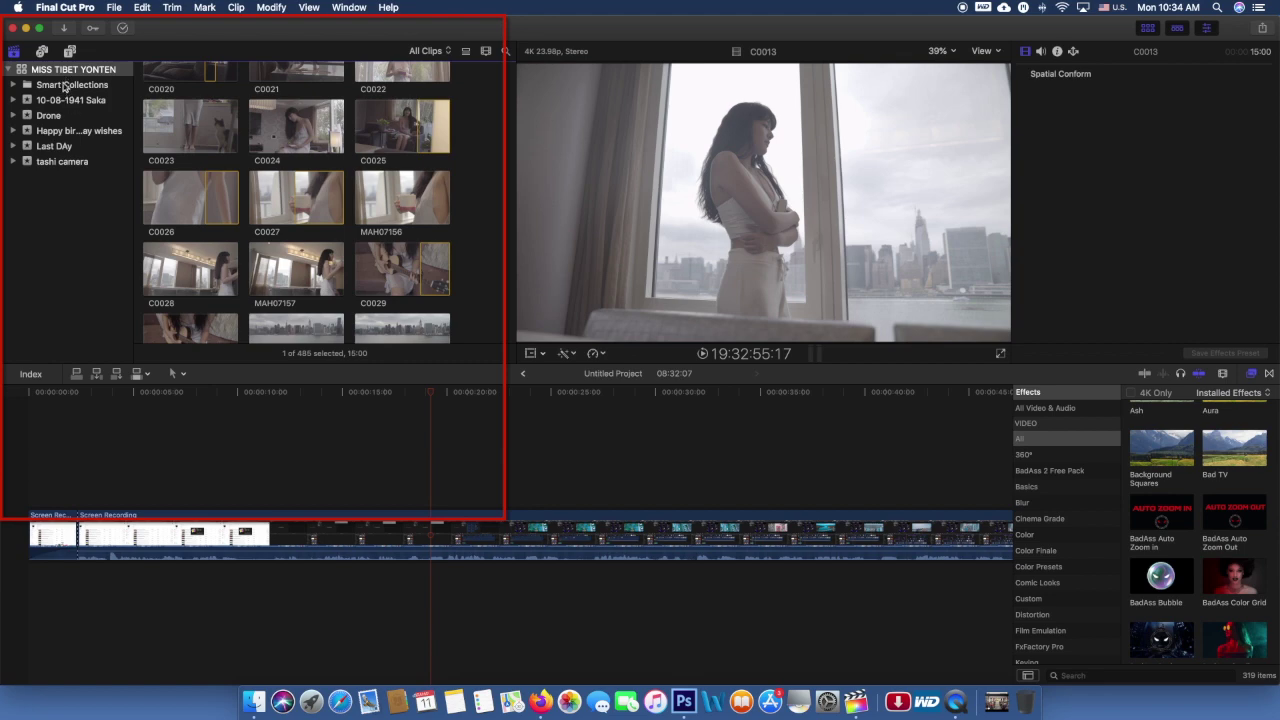
- Look through the library's Smart Collections, the 10-08-1941 Saka event and the Happy birthday wishes event
left_click(64, 86)
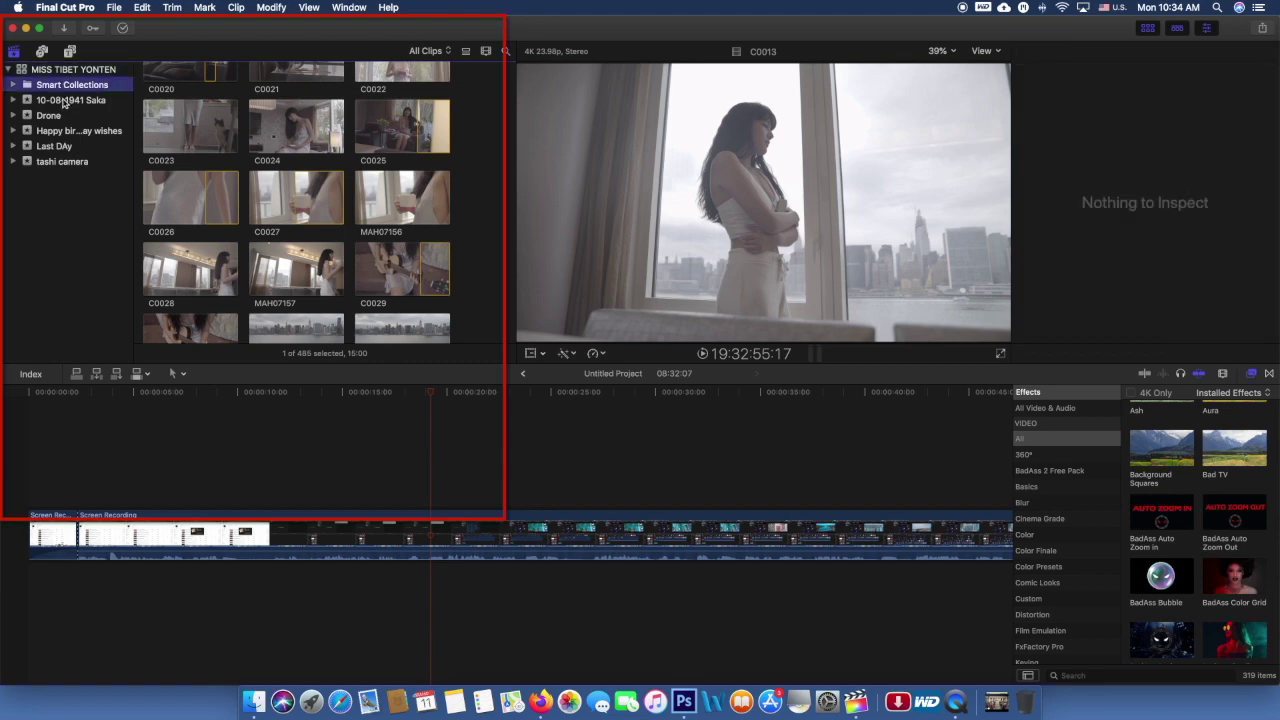
left_click(63, 101)
left_click(55, 89)
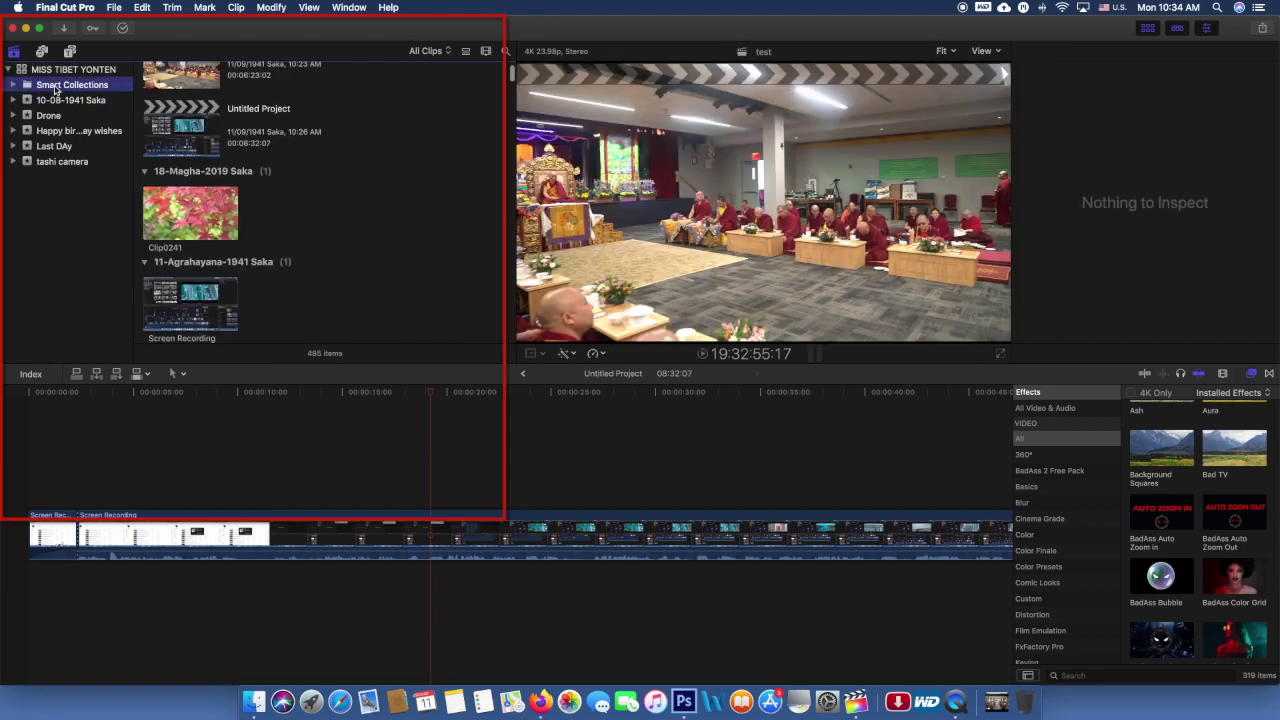
scroll(217, 113, "down", 5)
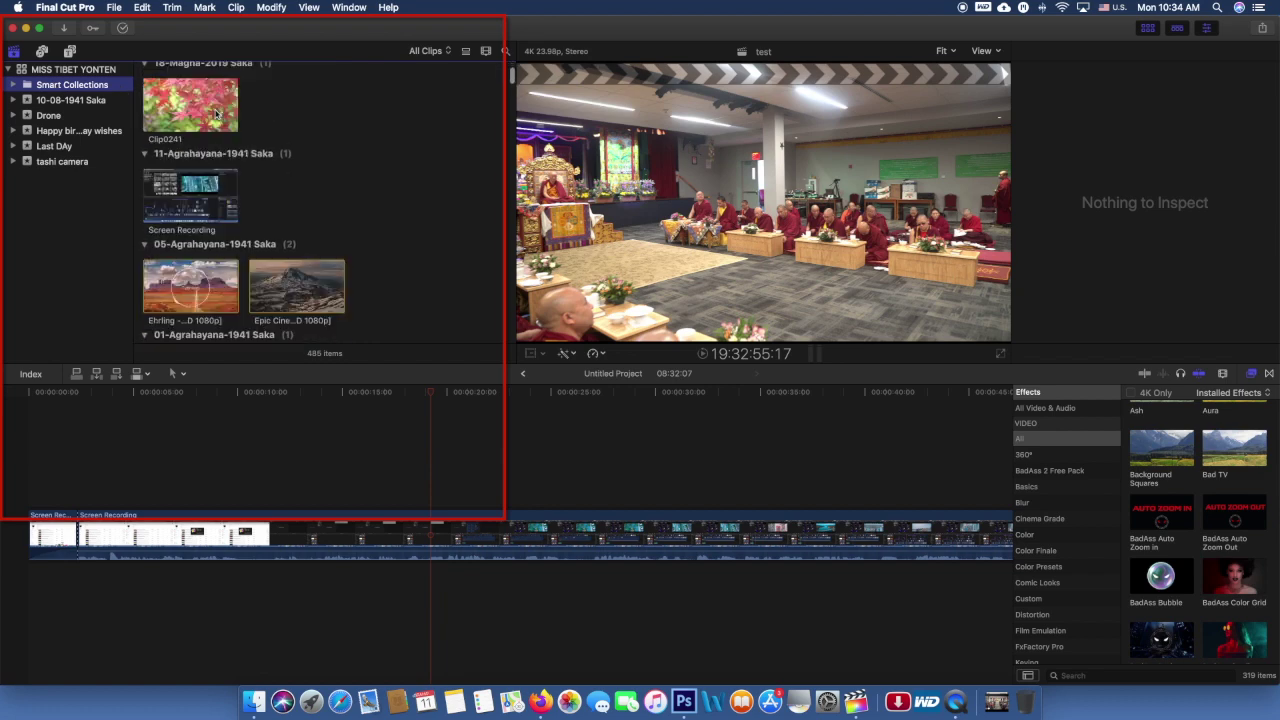
scroll(217, 113, "down", 3)
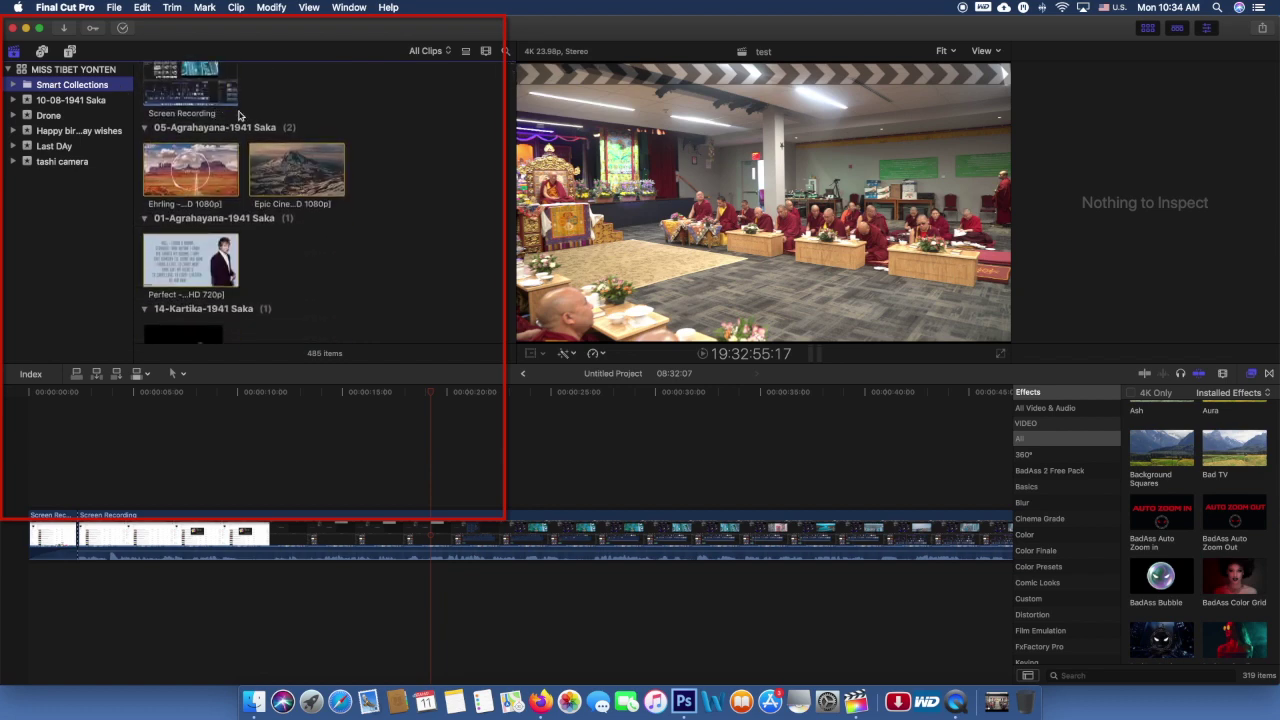
scroll(241, 117, "up", 10)
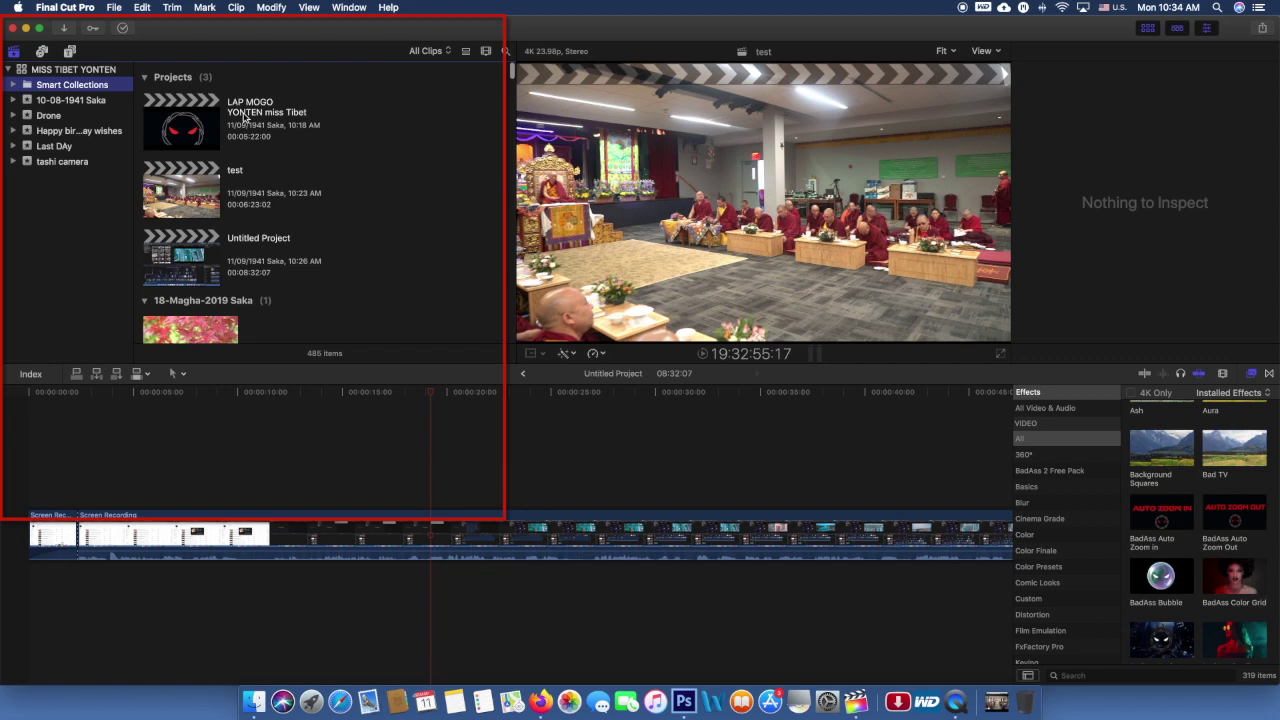
scroll(244, 117, "down", 5)
scroll(240, 116, "up", 6)
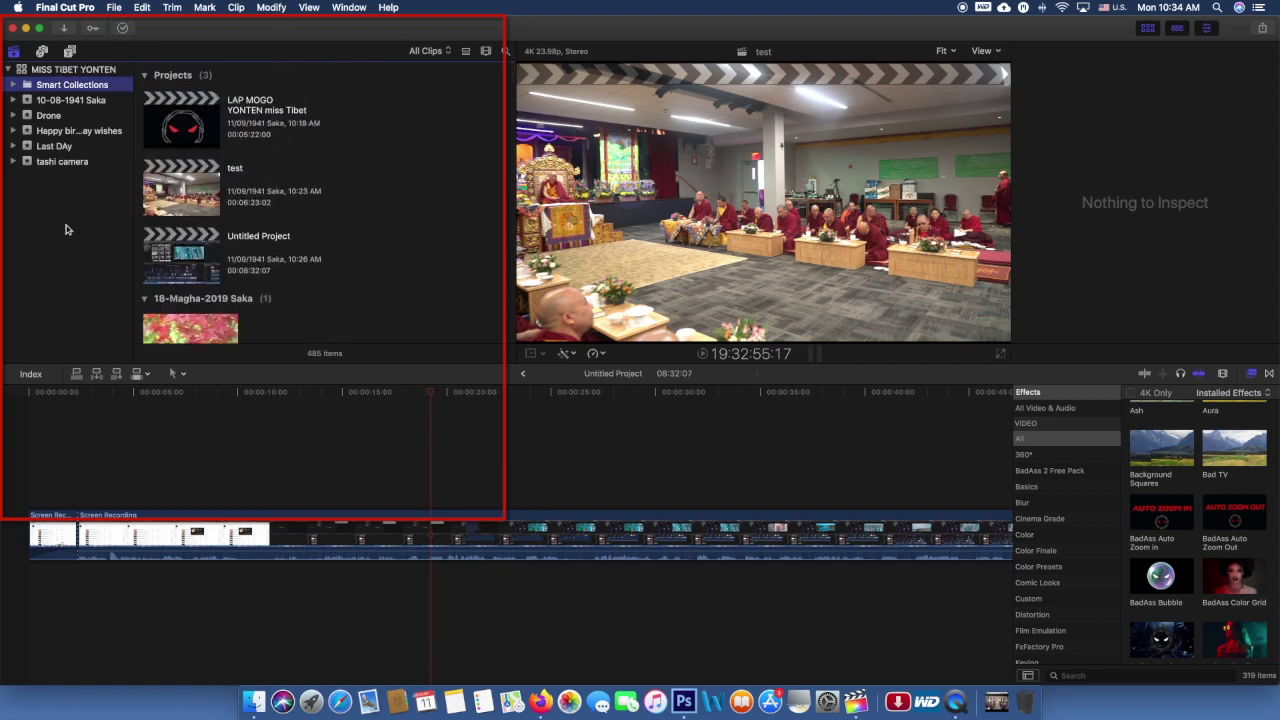
left_click(63, 133)
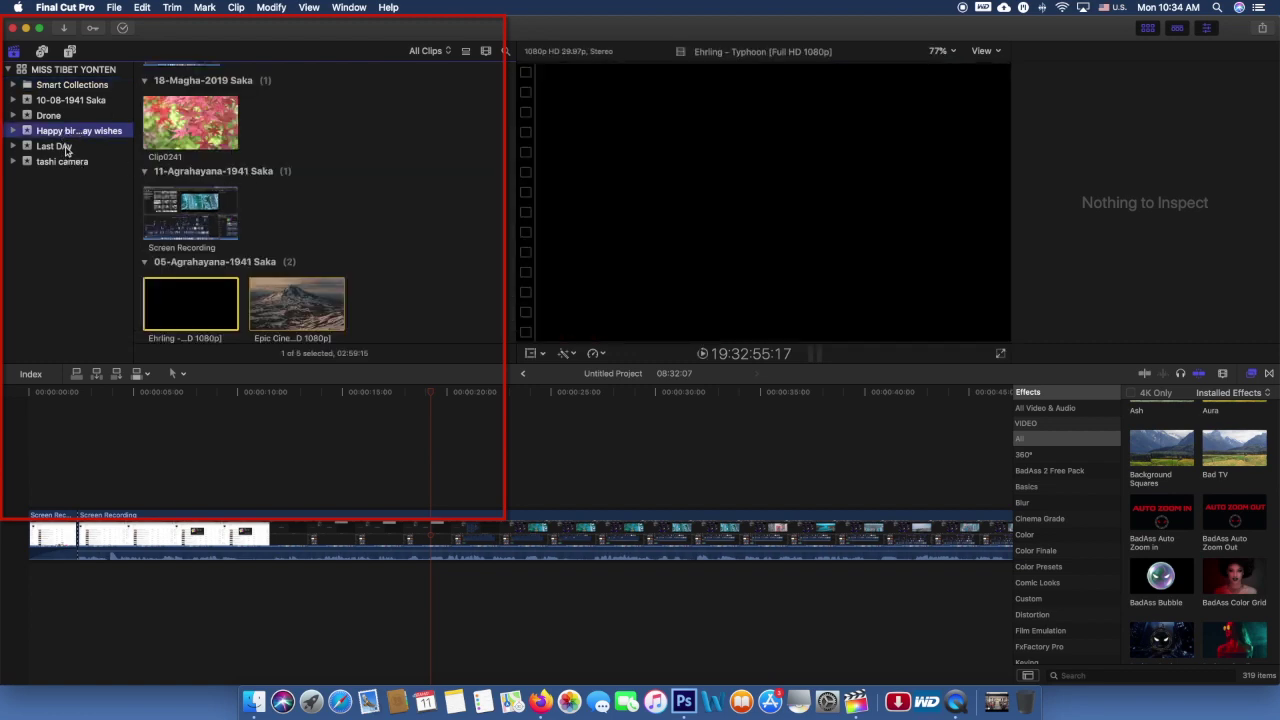
left_click(70, 84)
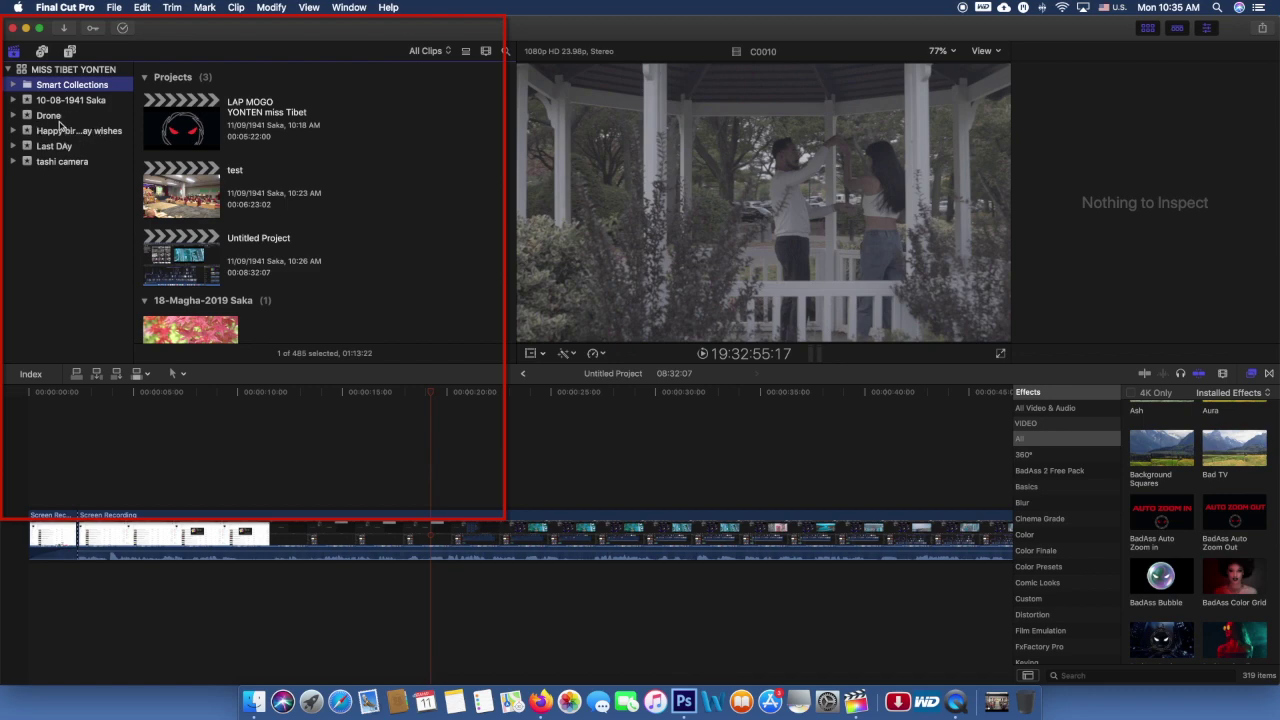
- Show the Drone event's clips and play DJI_0073 in the viewer
left_click(31, 118)
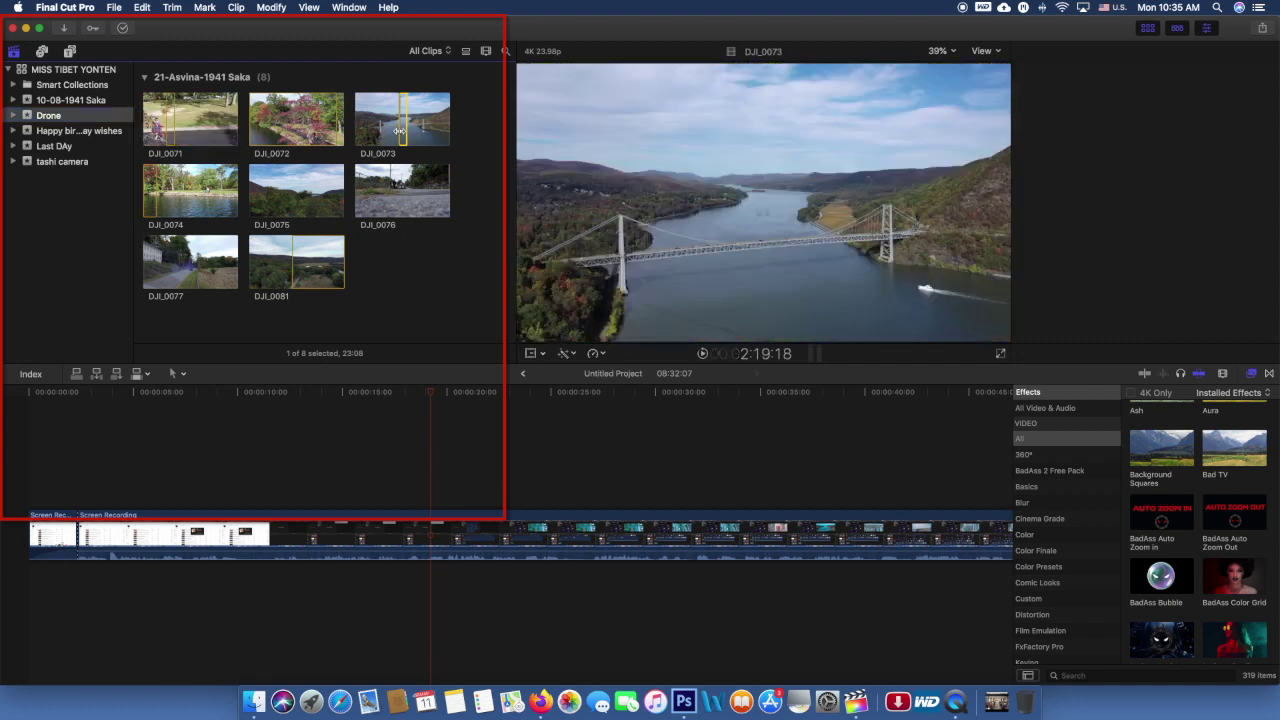
key("super+4")
key("space")
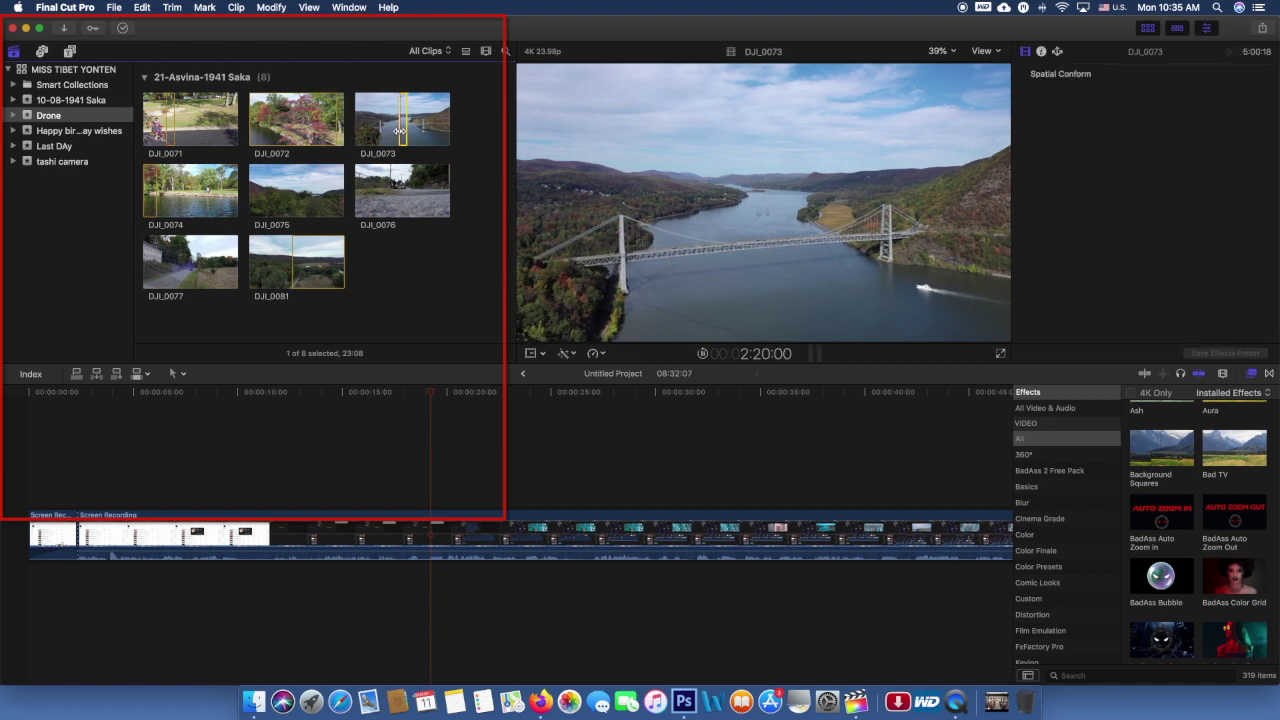
- Preview different moments of drone clip DJI_0075, and show clip DJI_0072 in the viewer
left_click(281, 195)
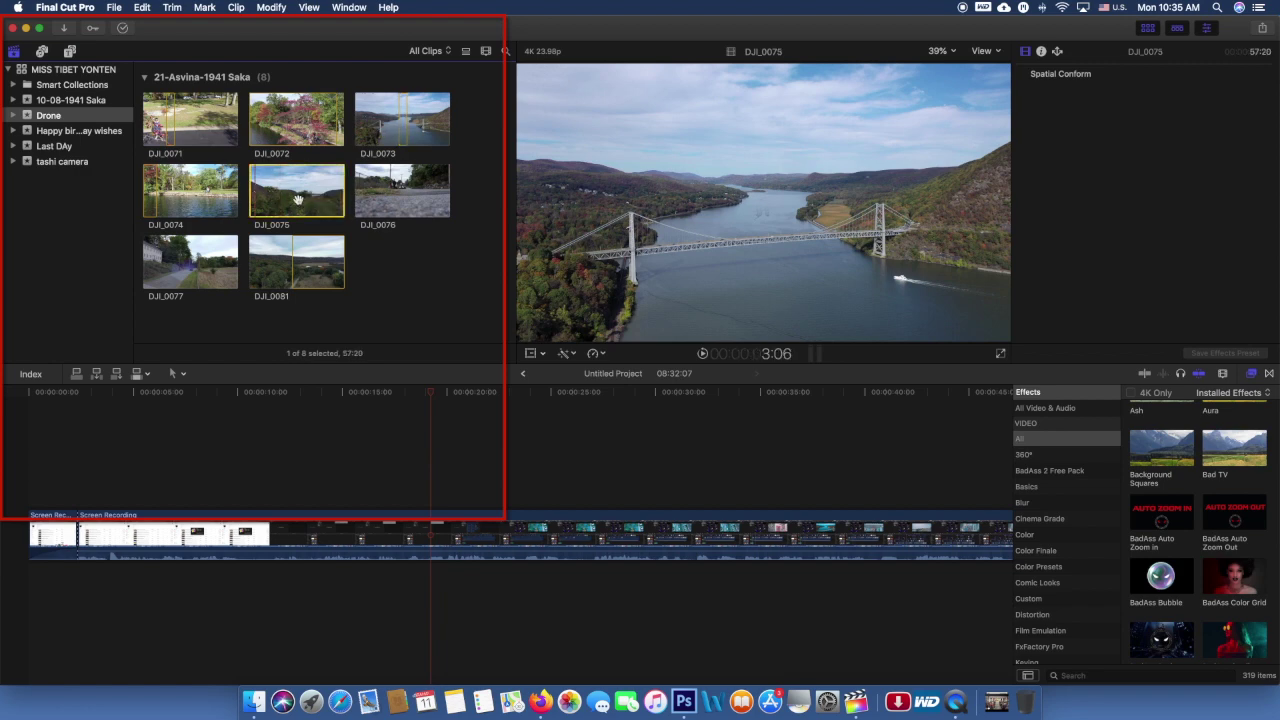
left_click(296, 200)
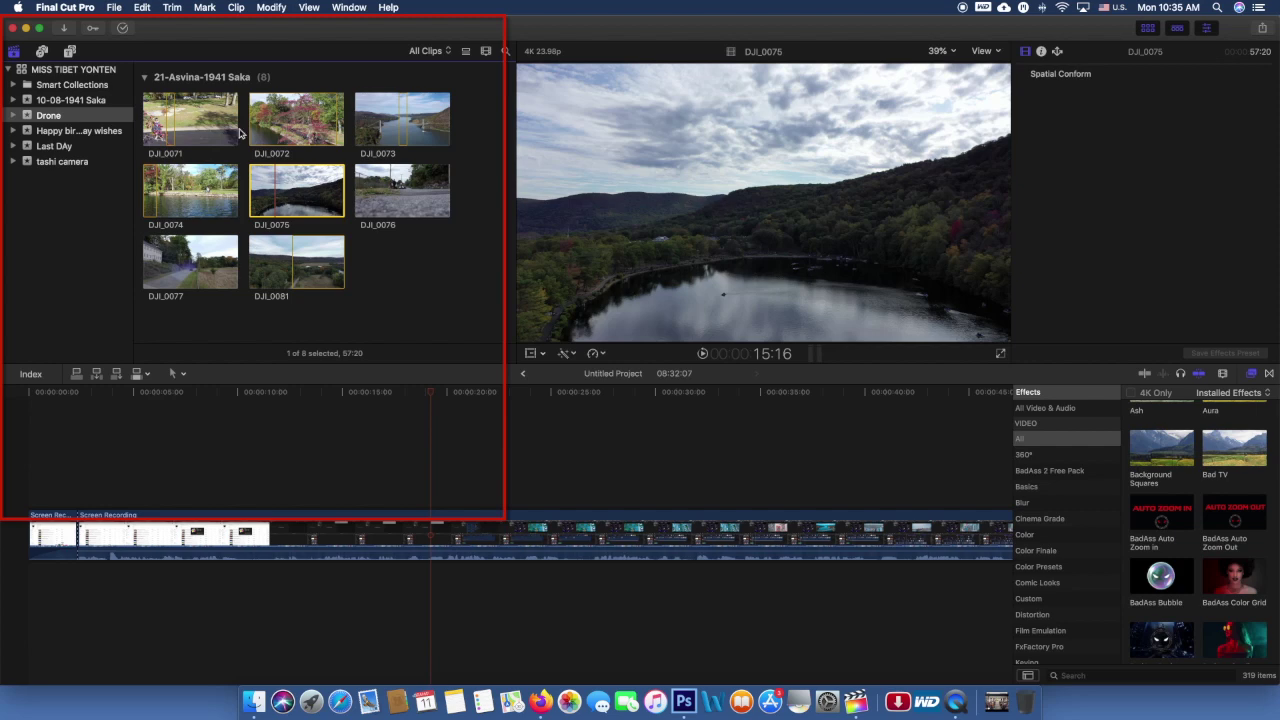
left_click(293, 207)
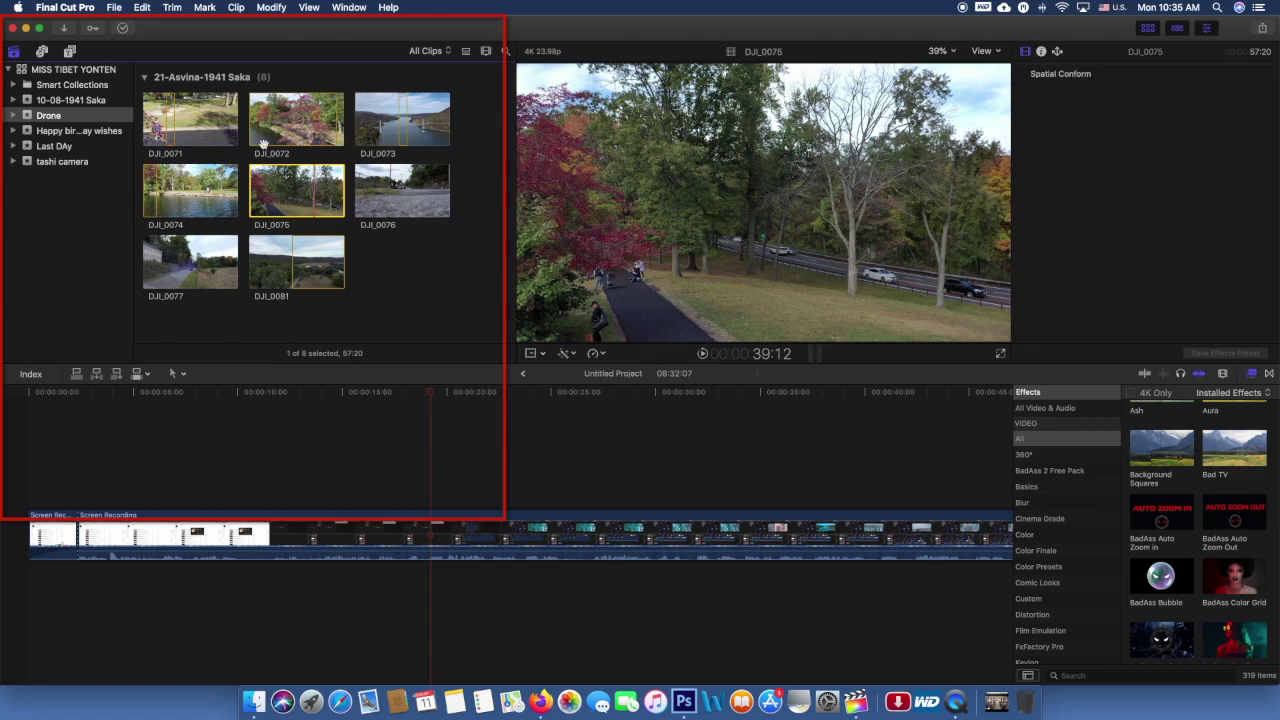
left_click(305, 133)
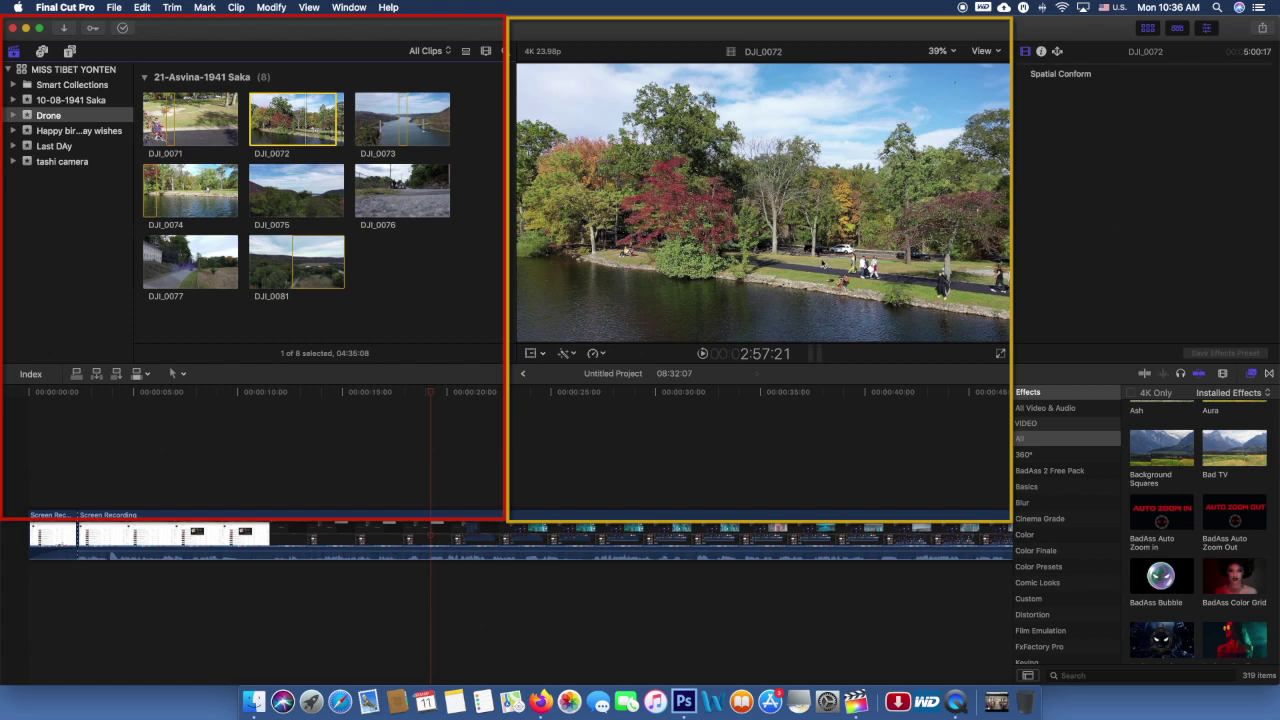
- Shrink the viewer's display of DJI_0072 to 12.5%, and restore it to fit the viewer
left_click(942, 51)
left_click(950, 82)
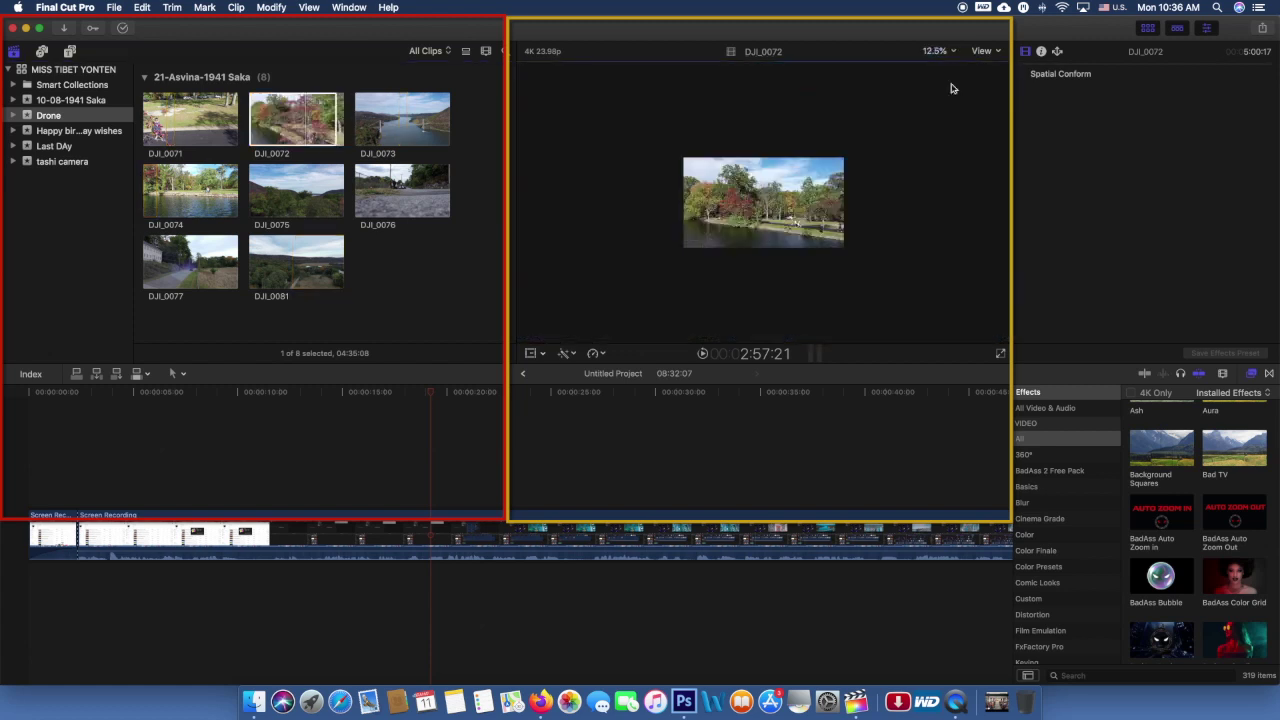
left_click(950, 57)
left_click(944, 62)
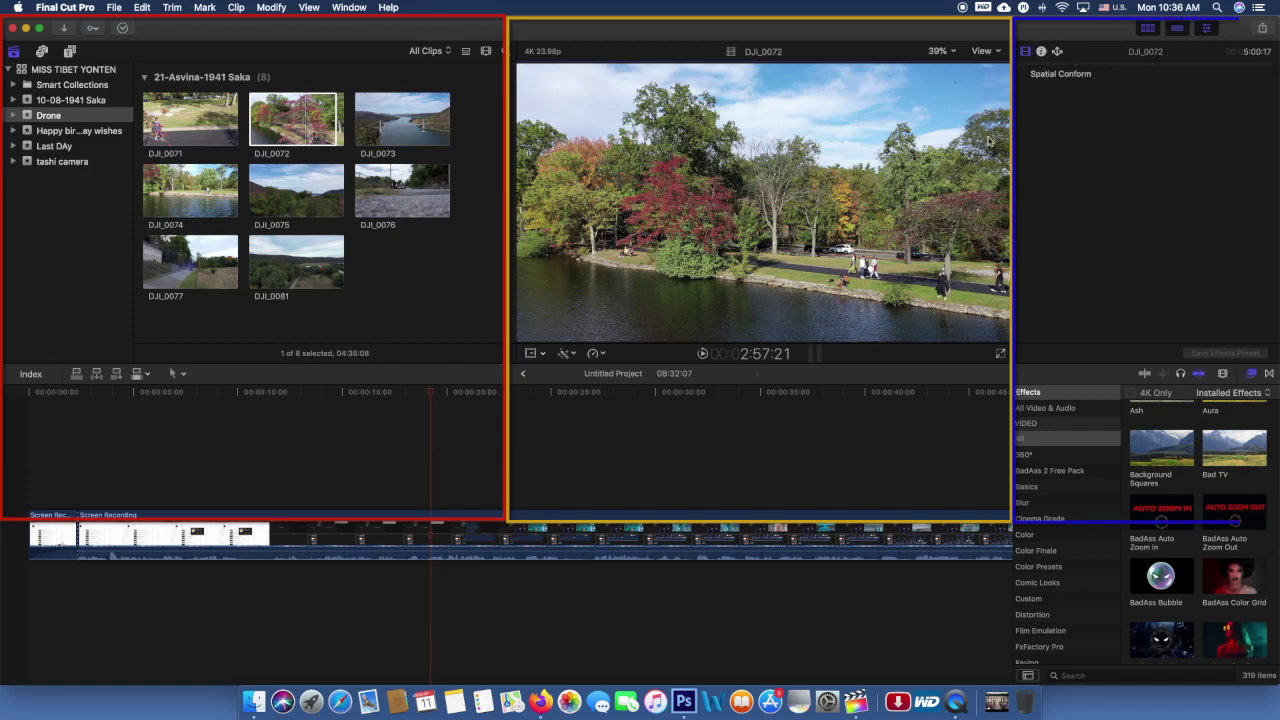
- Select the longer Screen Recording clip in the timeline and review its info, audio, color and video properties
left_click(650, 530)
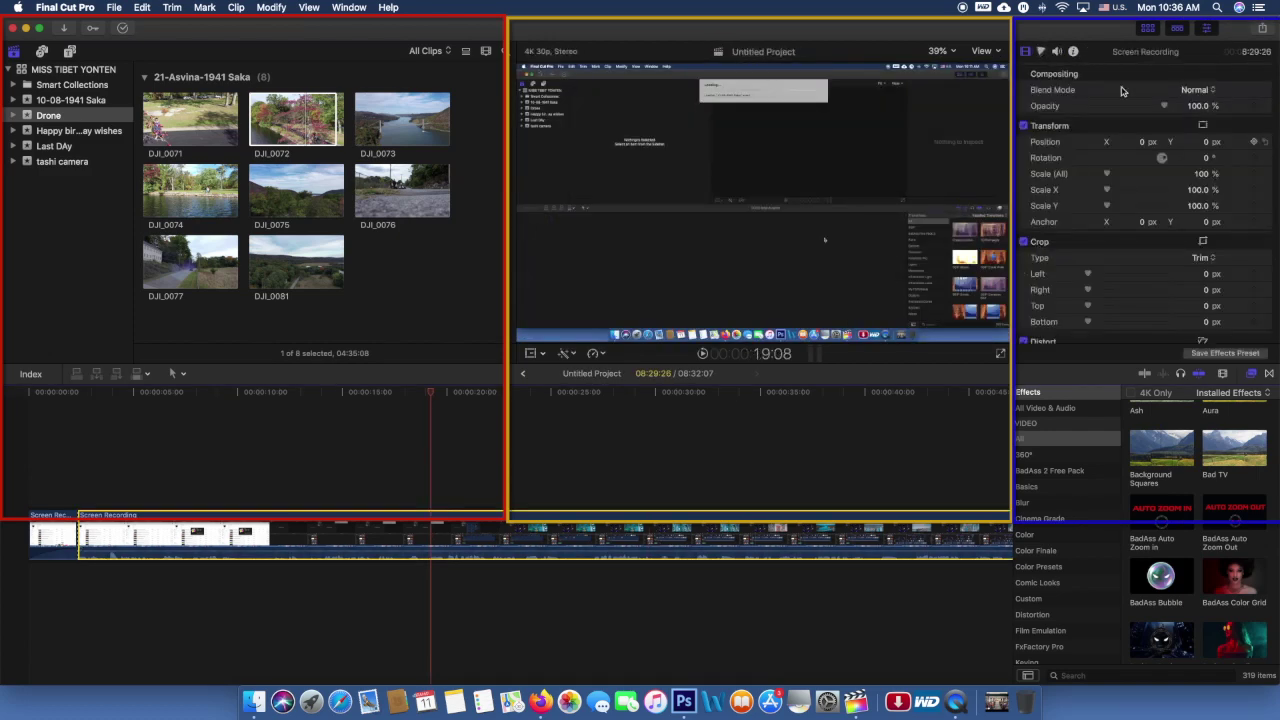
left_click(1073, 51)
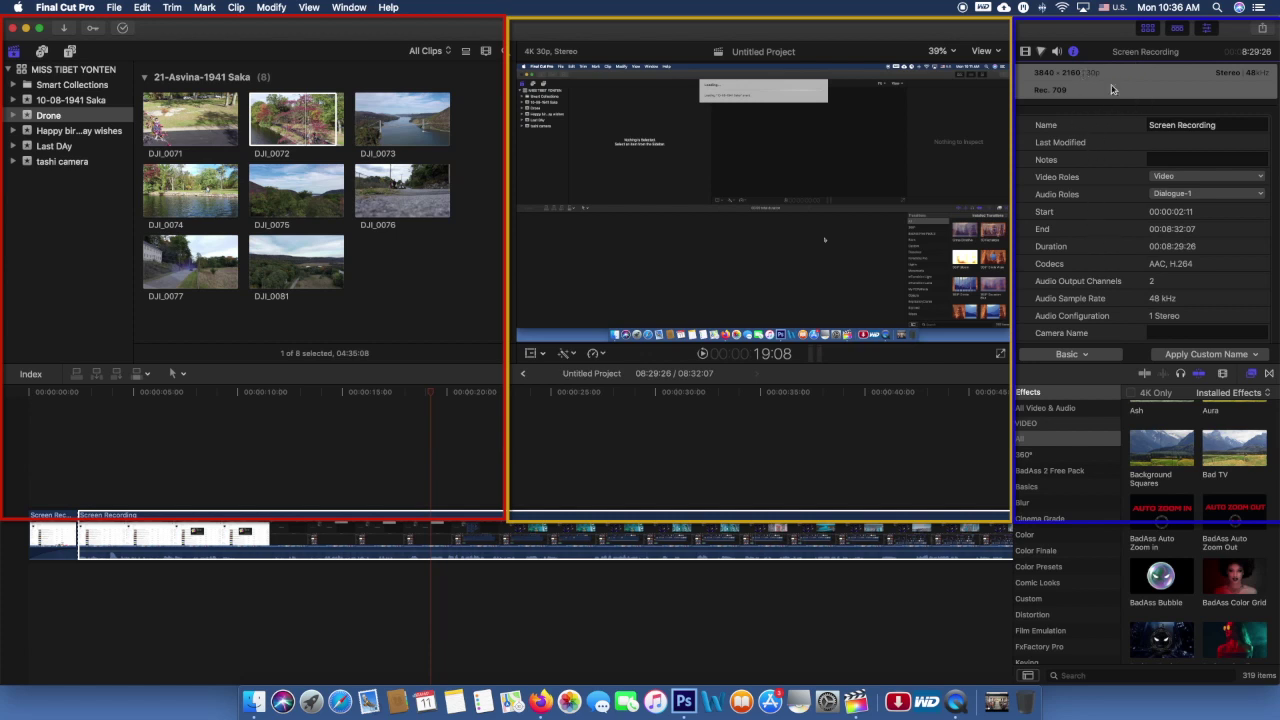
scroll(1117, 250, "down", 3)
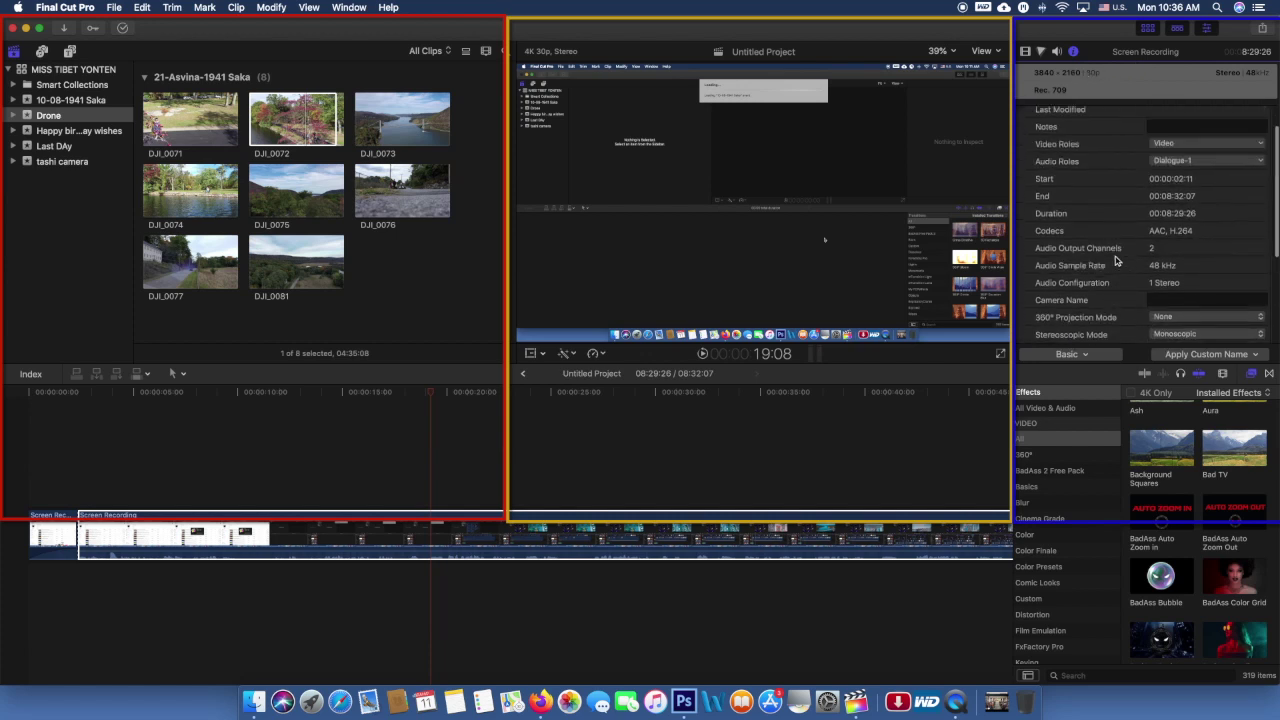
left_click(1058, 51)
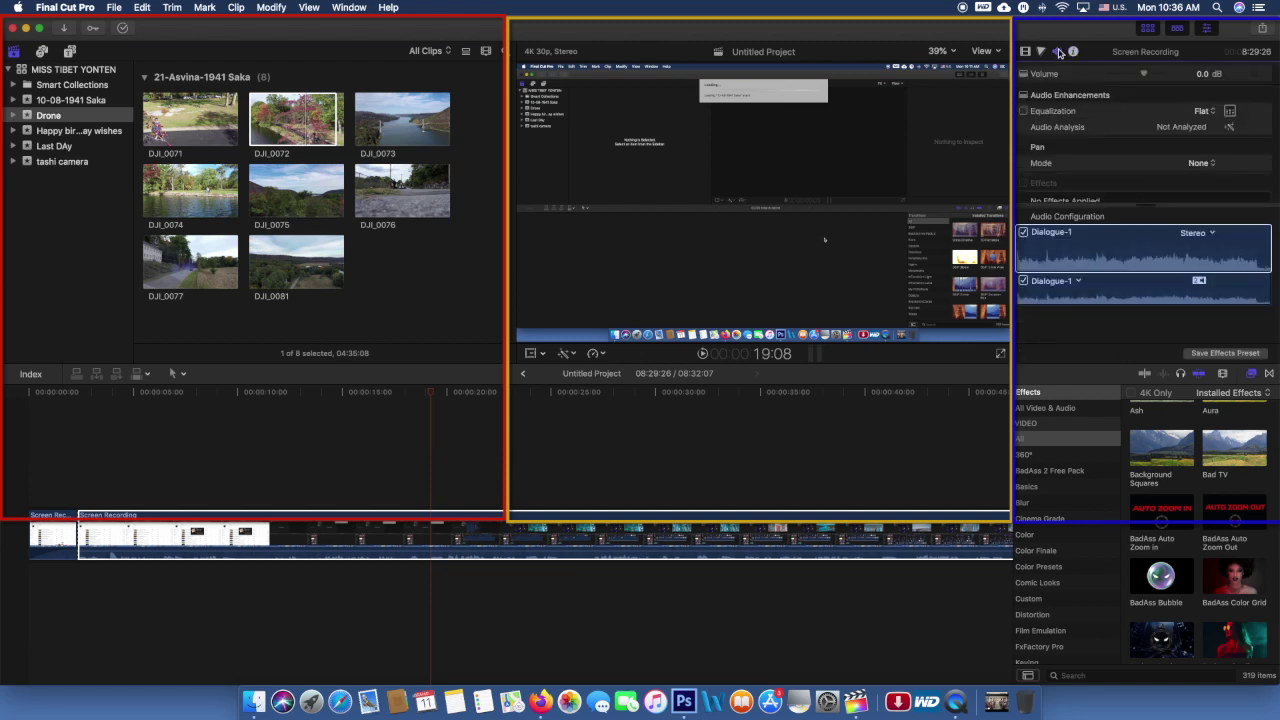
left_click(1042, 52)
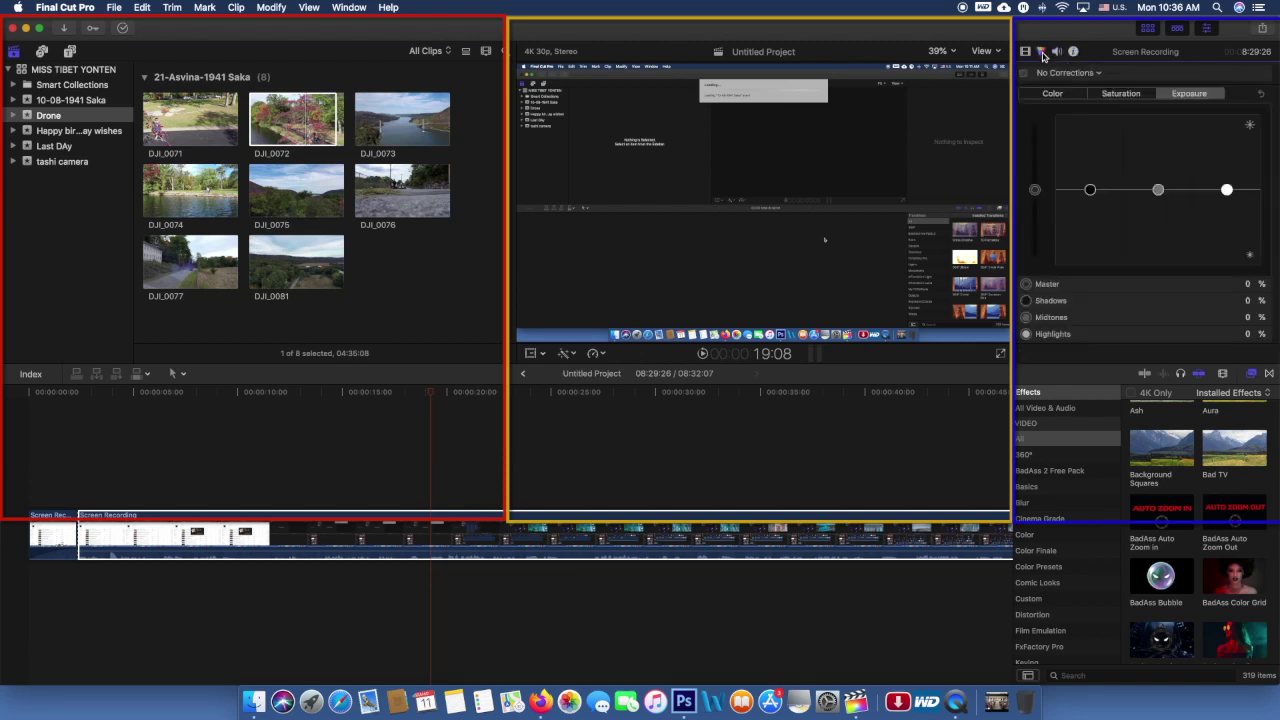
left_click(1025, 51)
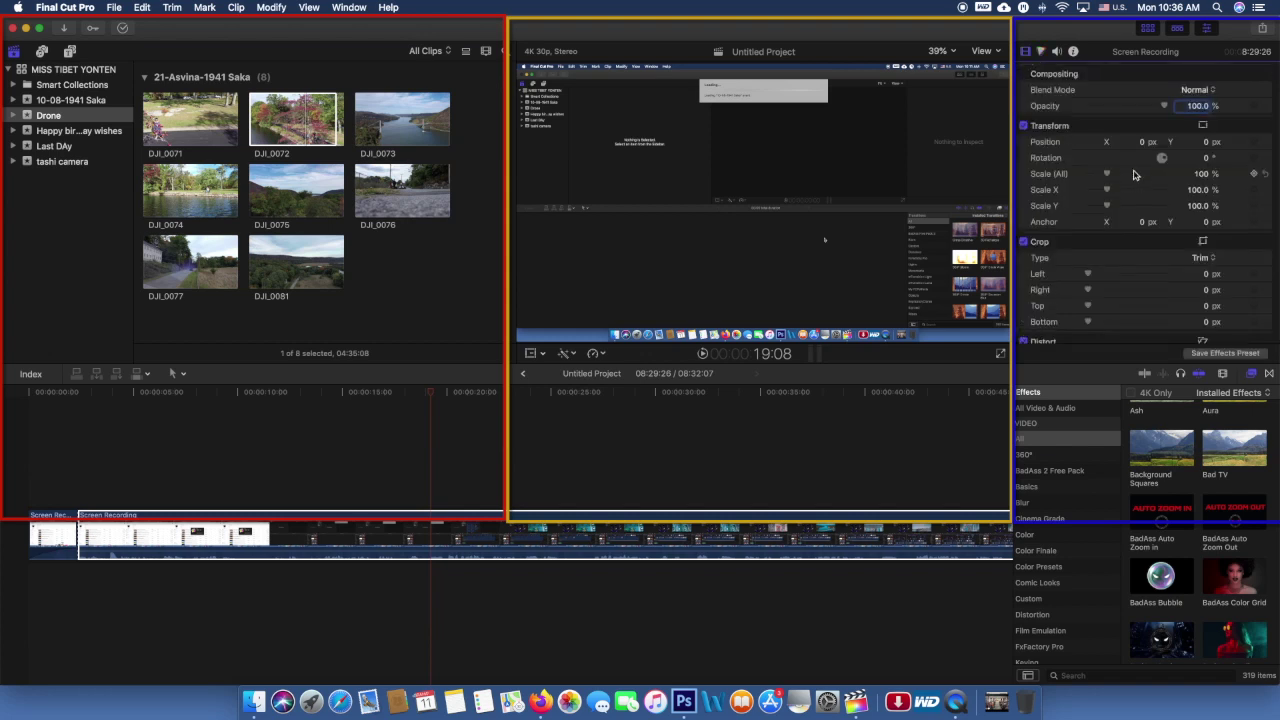
scroll(1134, 175, "down", 4)
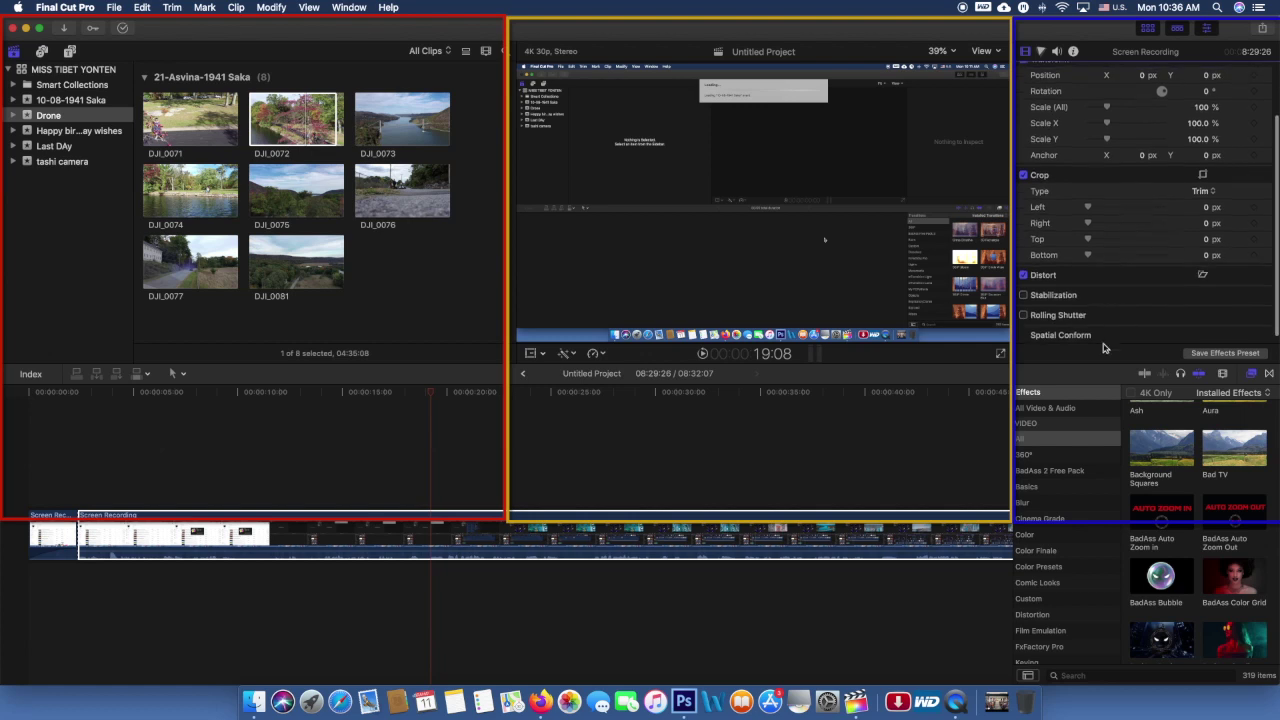
scroll(1096, 285, "up", 3)
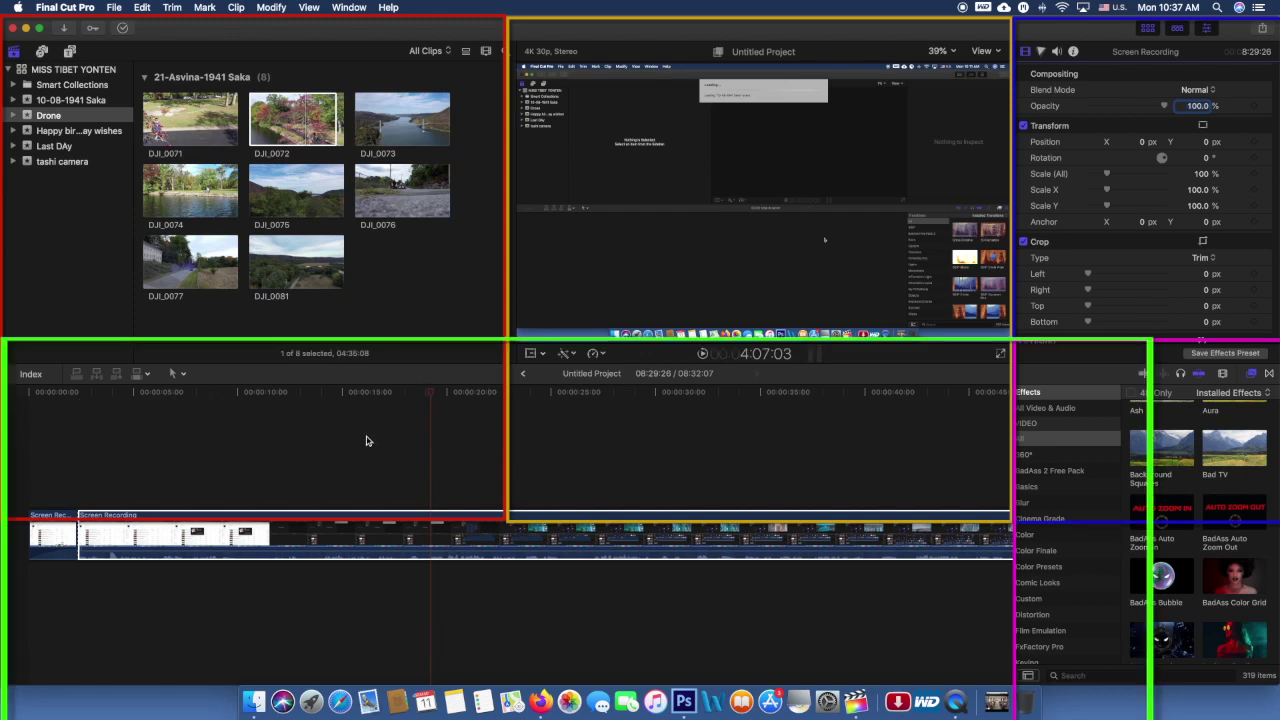
- Toggle the Effects browser beside the timeline, leaving it hidden
left_click(1253, 374)
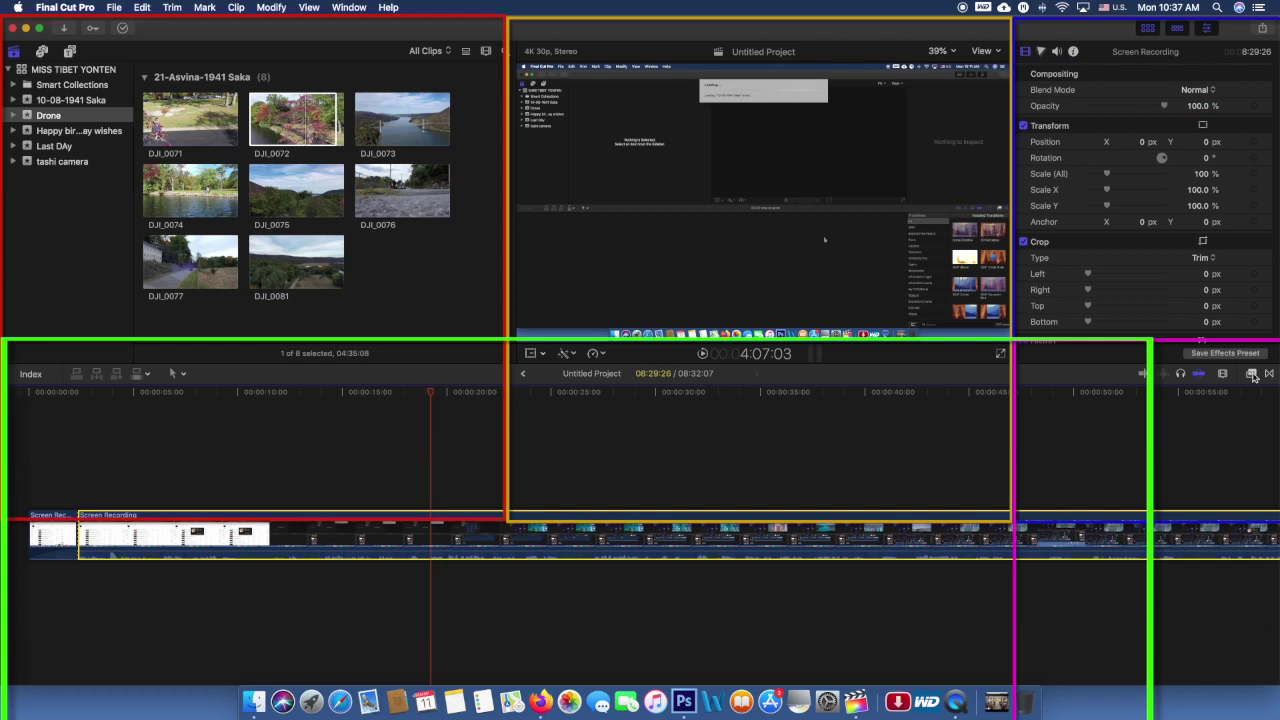
left_click(1253, 374)
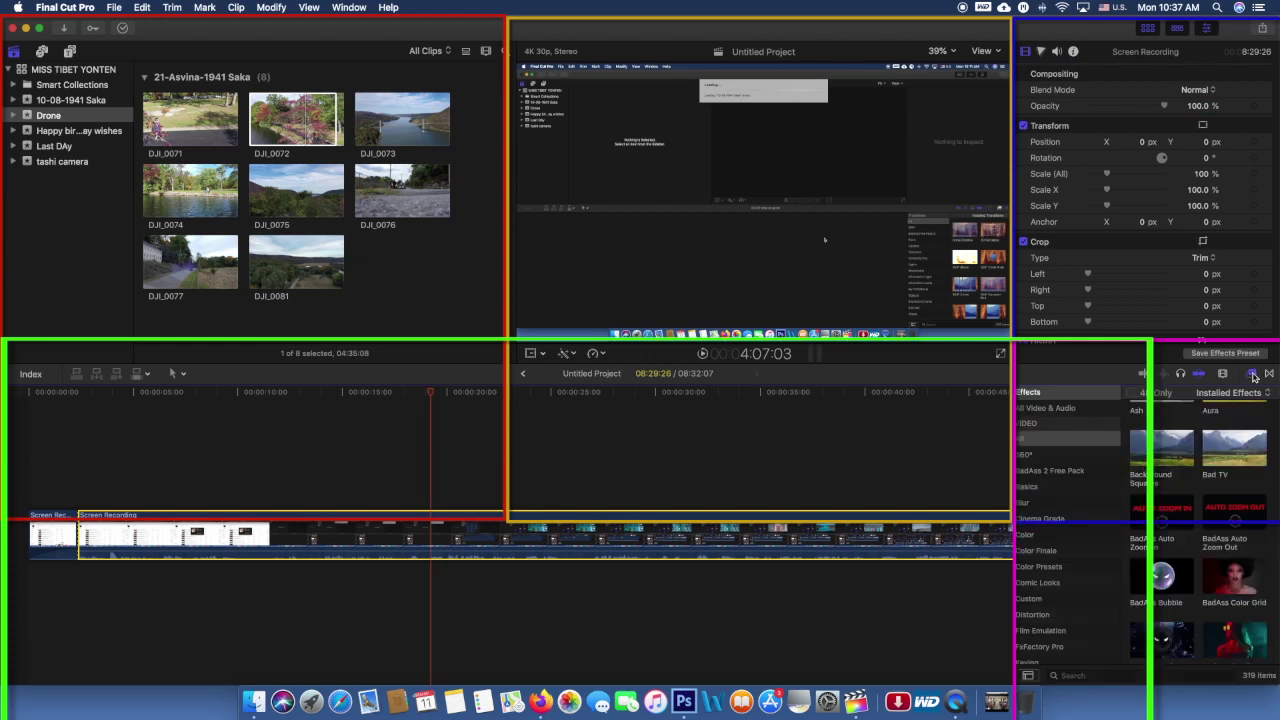
left_click(1253, 374)
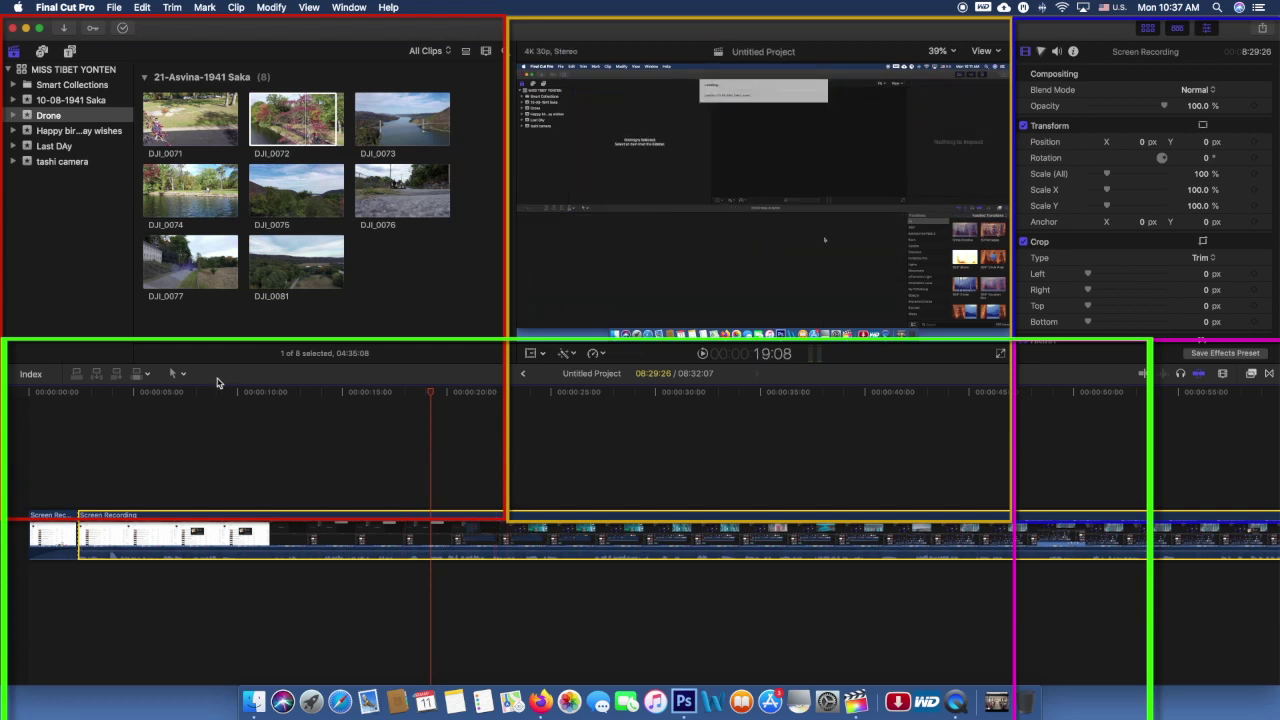
- Connect the last 2 minutes or so of drone clip DJI_0081 above the start of the timeline
left_click(279, 287)
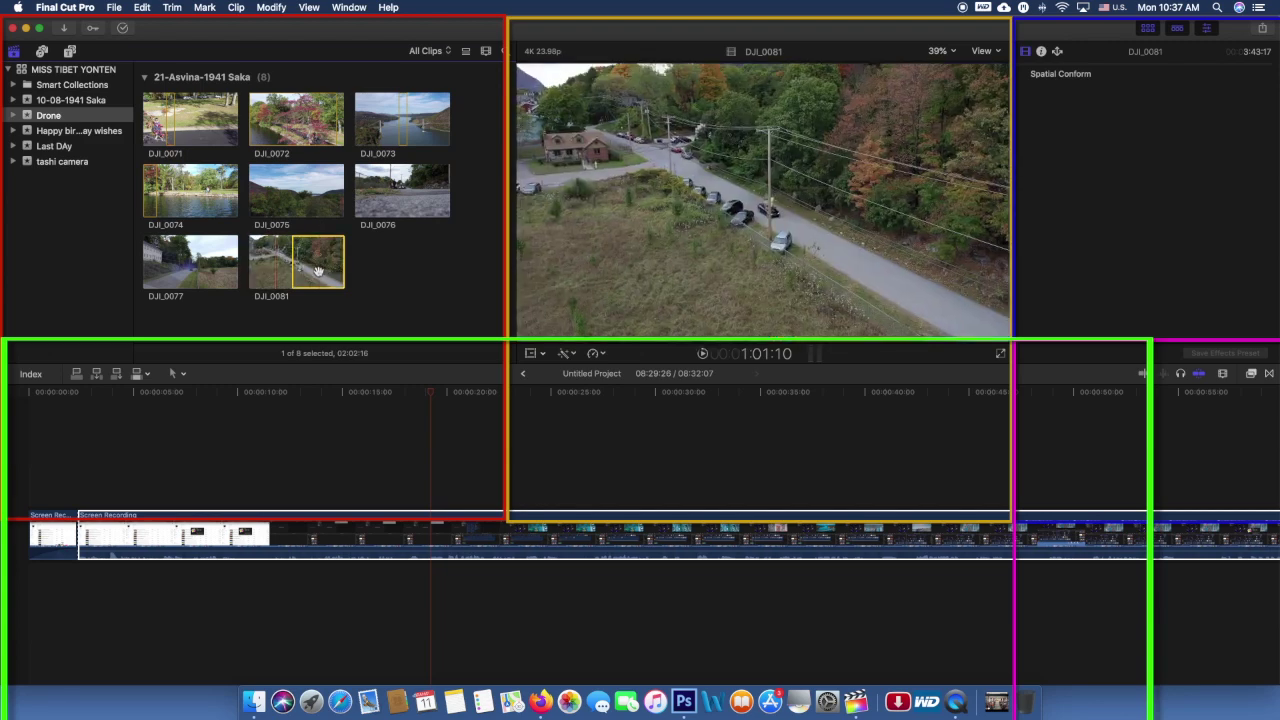
left_click_drag(318, 271, 32, 462)
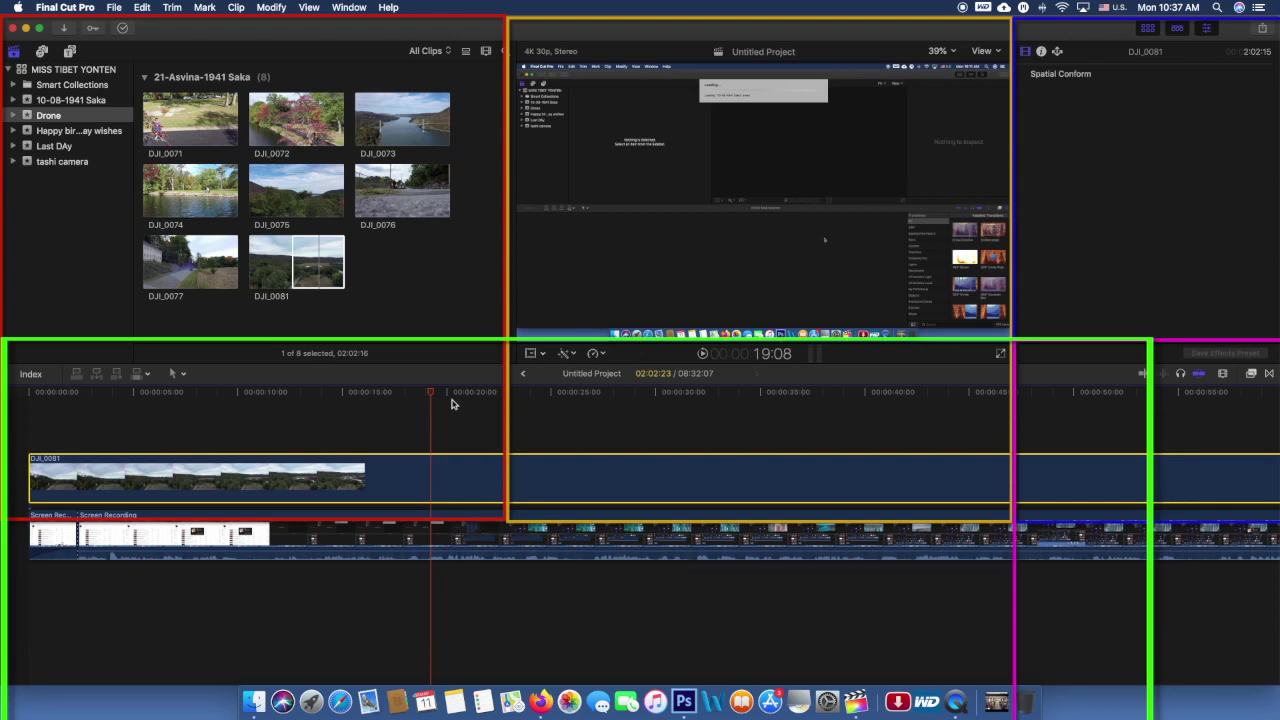
- Play the timeline from several points within the first 20 seconds of the connected DJI_0081 clip
left_click(463, 394)
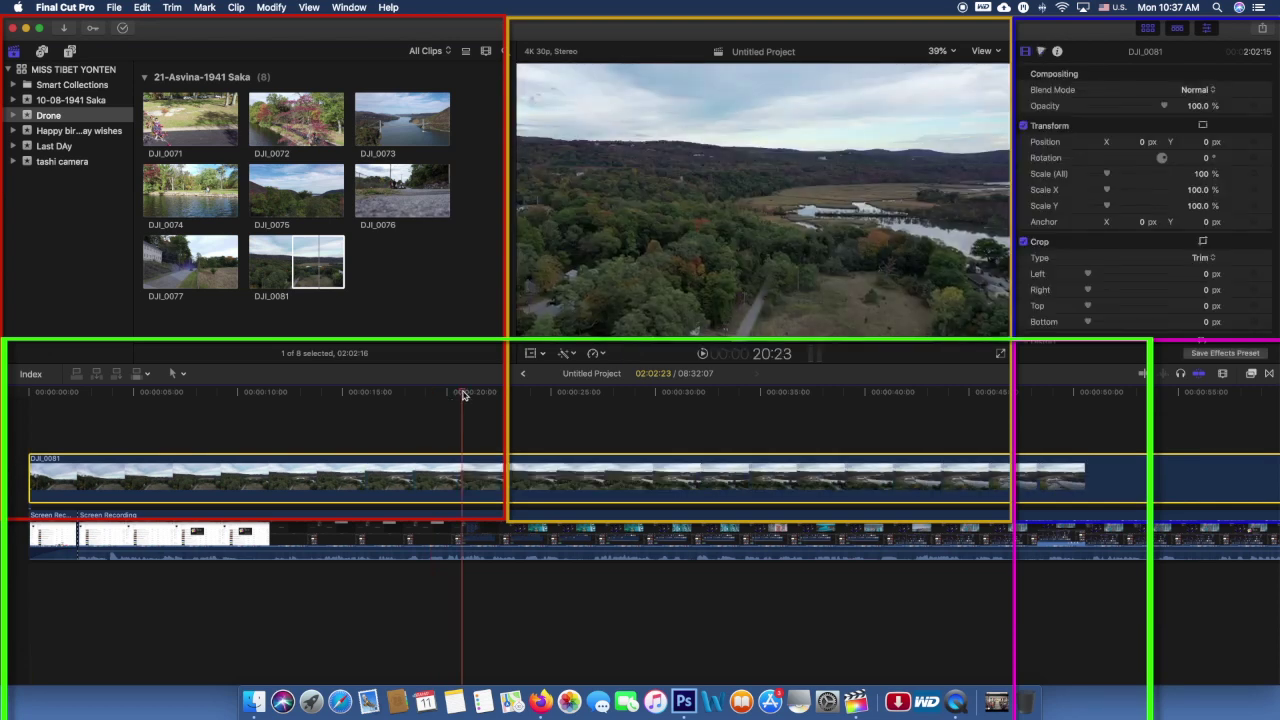
key("space")
left_click(137, 400)
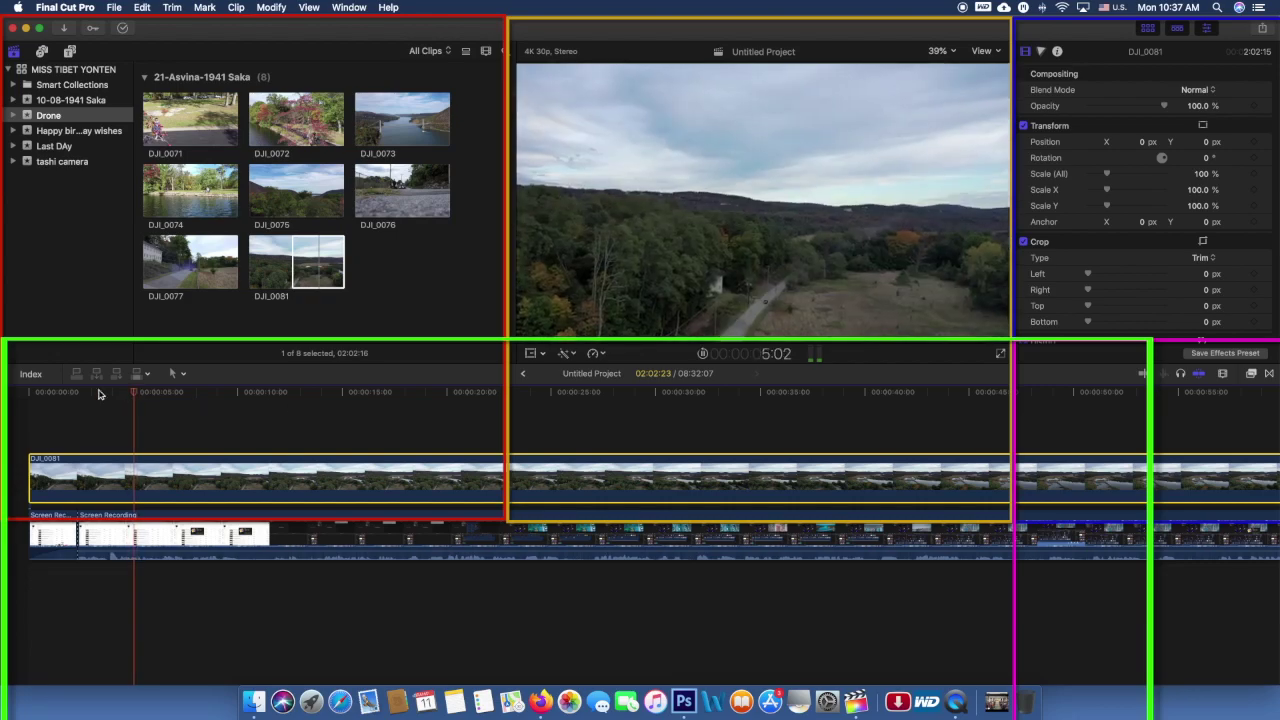
key("space")
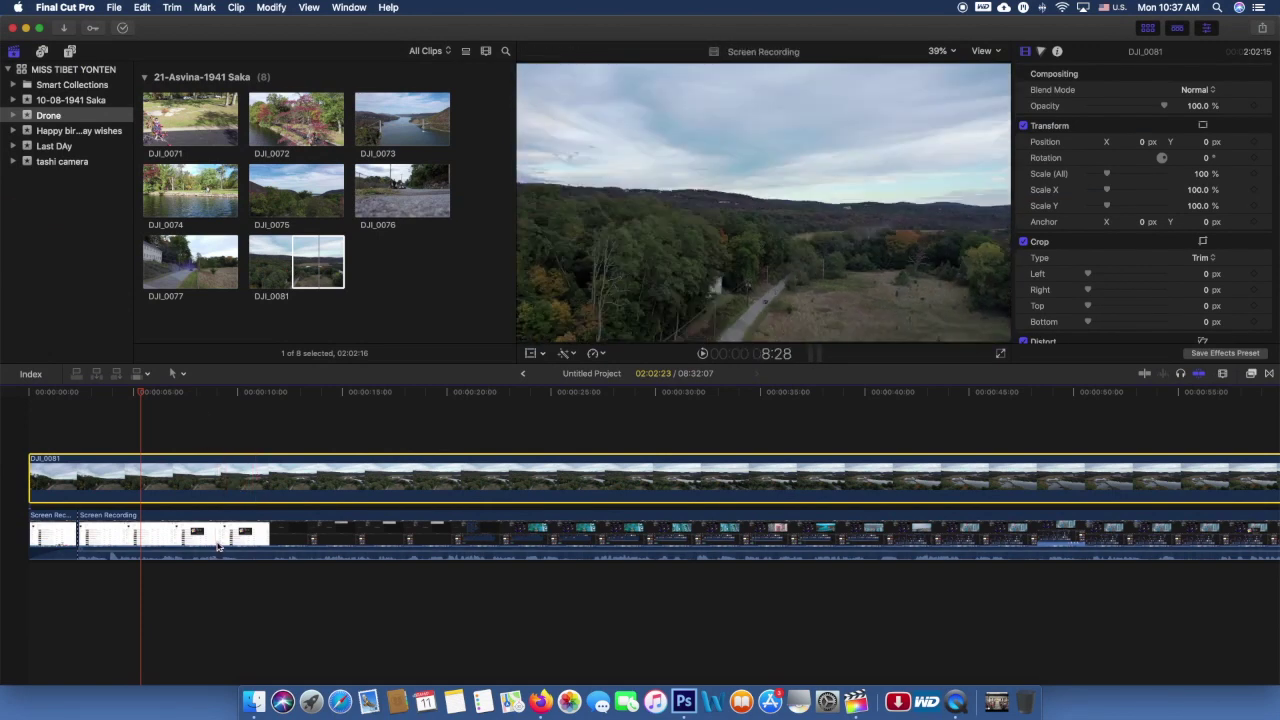
left_click(93, 391)
key("space")
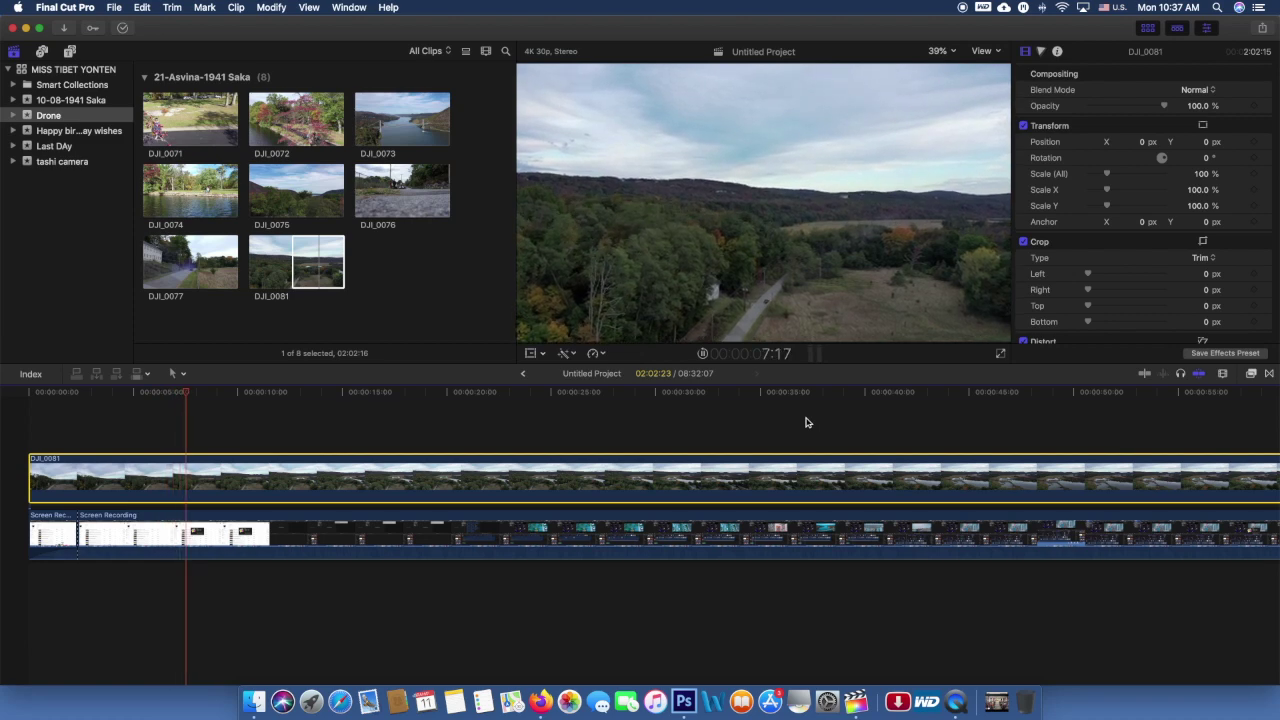
key("space")
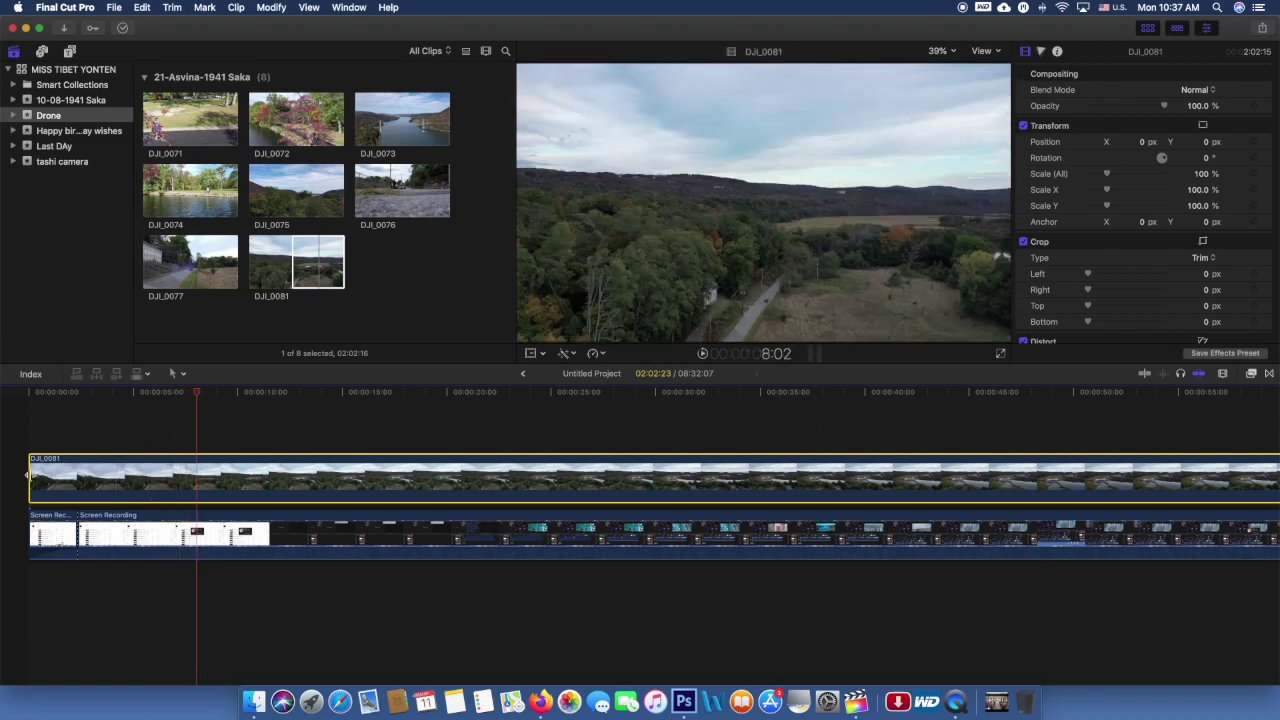
- Trim the start of timeline clip DJI_0081 to about 7 seconds and blade it about 1.5 seconds after that
left_click_drag(35, 479, 187, 463)
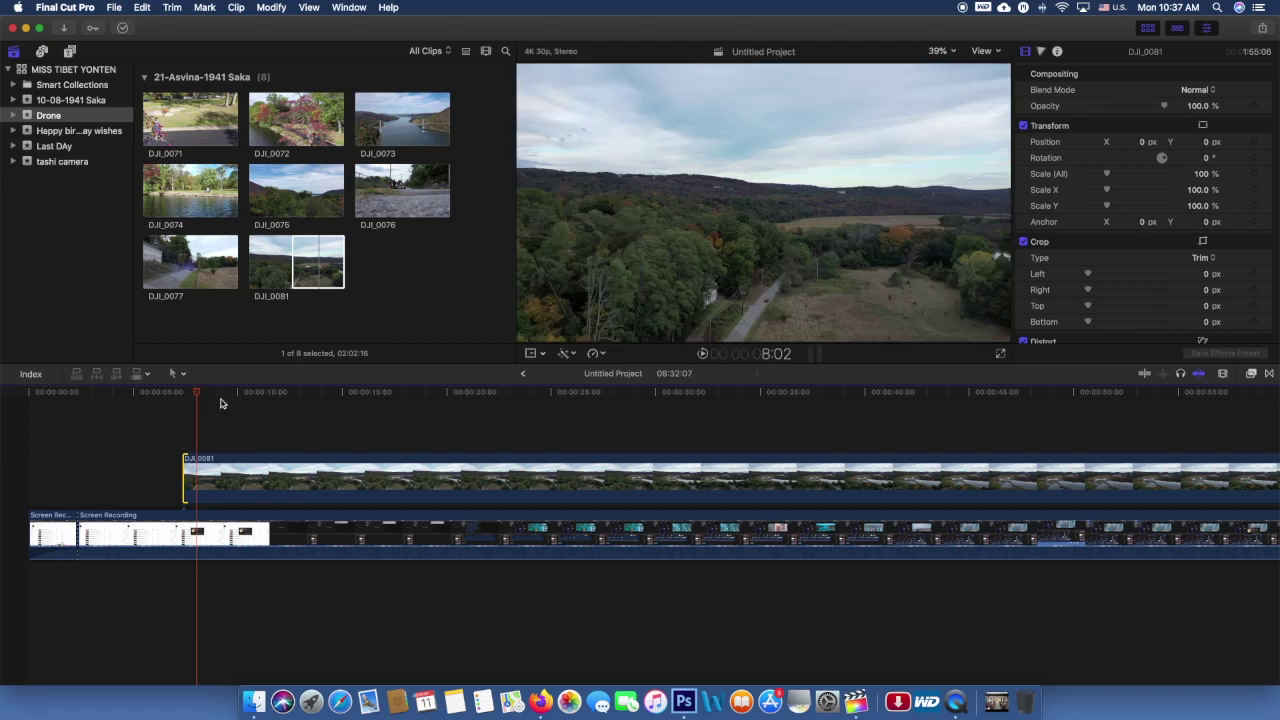
key("p")
left_click(220, 479)
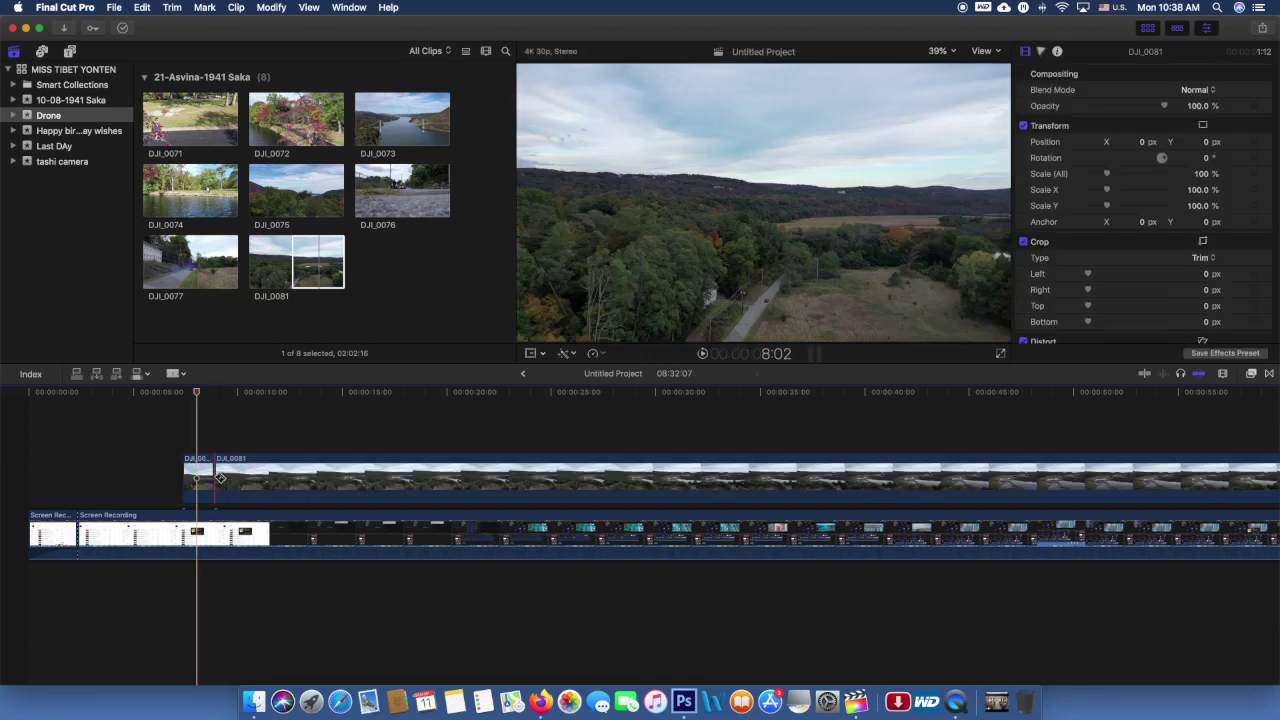
- Move the long DJI_0081 piece to about 18:24 and the short piece to about 9:12 in the timeline
key("a")
left_click_drag(364, 473, 425, 477)
mouse_move(198, 475)
left_mouse_down()
mouse_move(110, 470)
mouse_move(208, 466)
left_mouse_up()
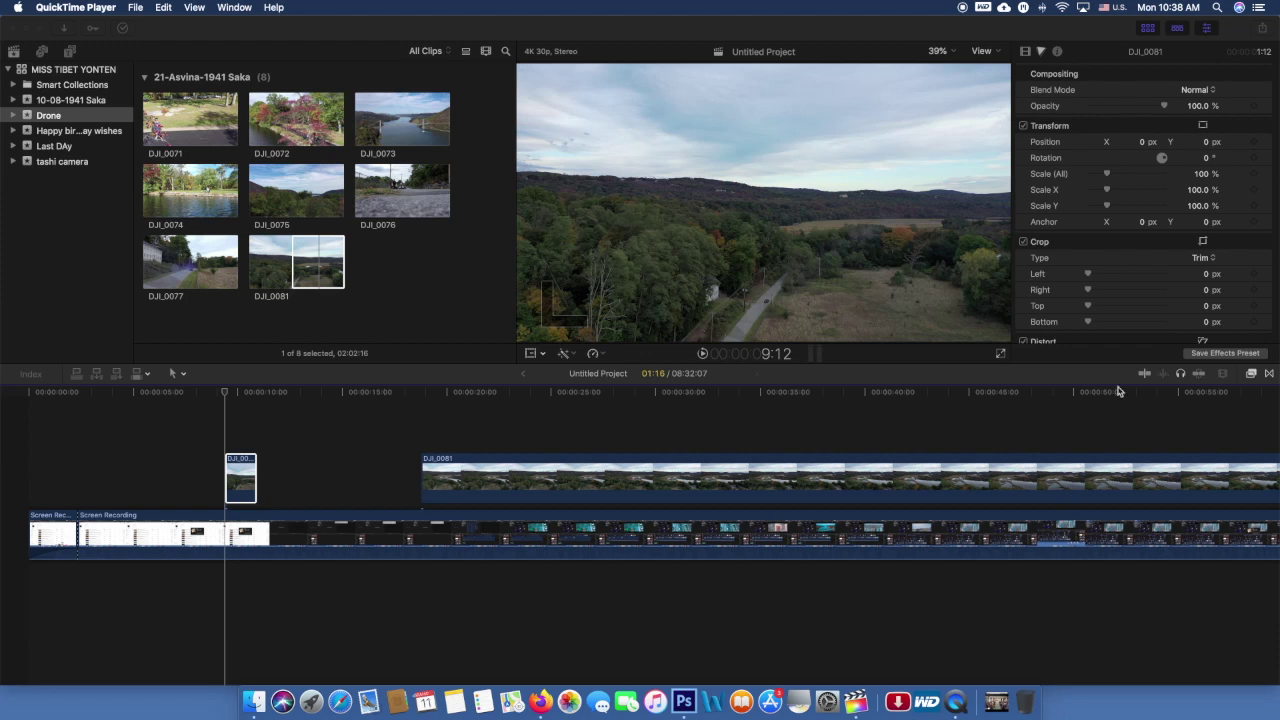
- Show the Effects browser beside the timeline
left_click(1253, 374)
left_click(1253, 374)
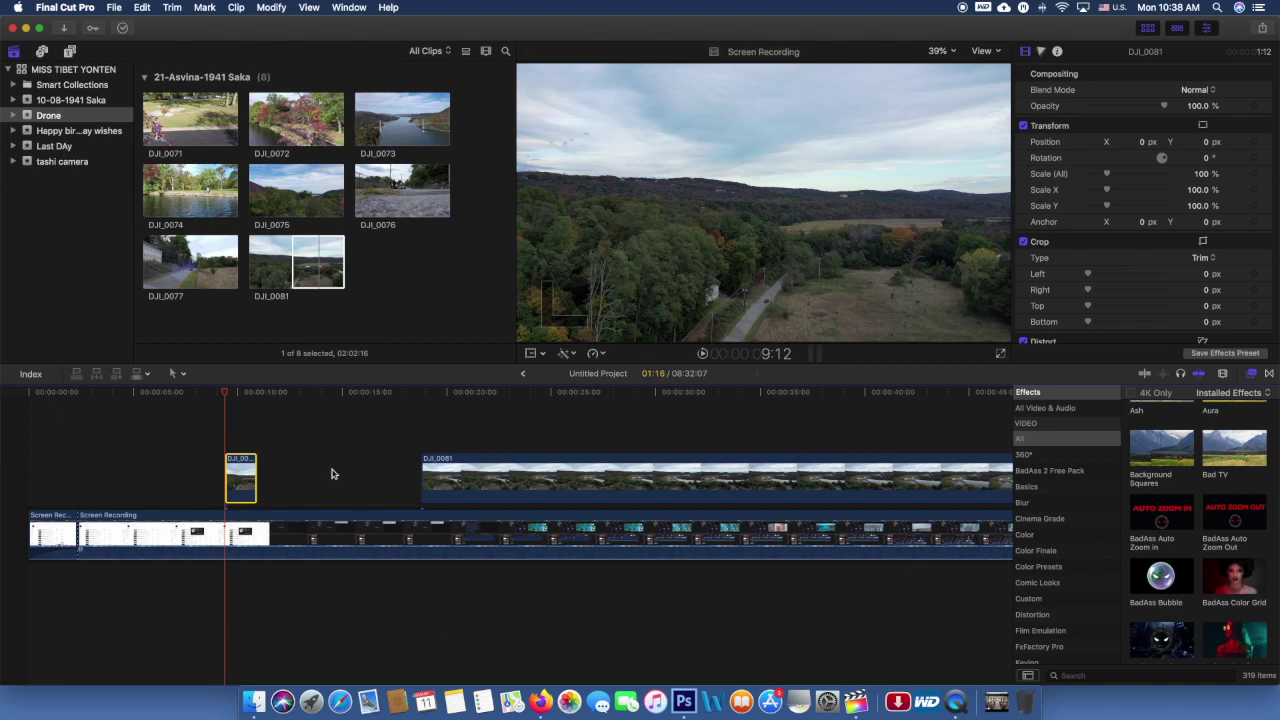
- Look through the timeline index's Clips, Tags and Roles lists, and close the index
left_click(30, 374)
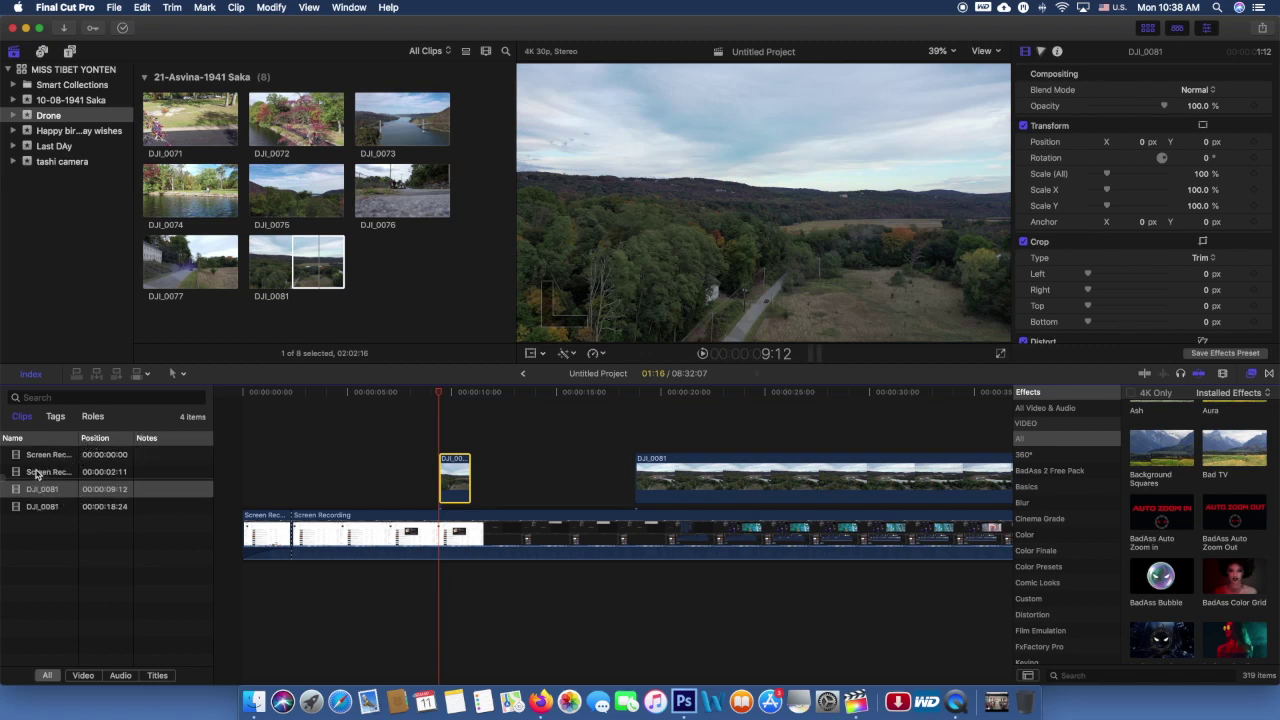
left_click(55, 417)
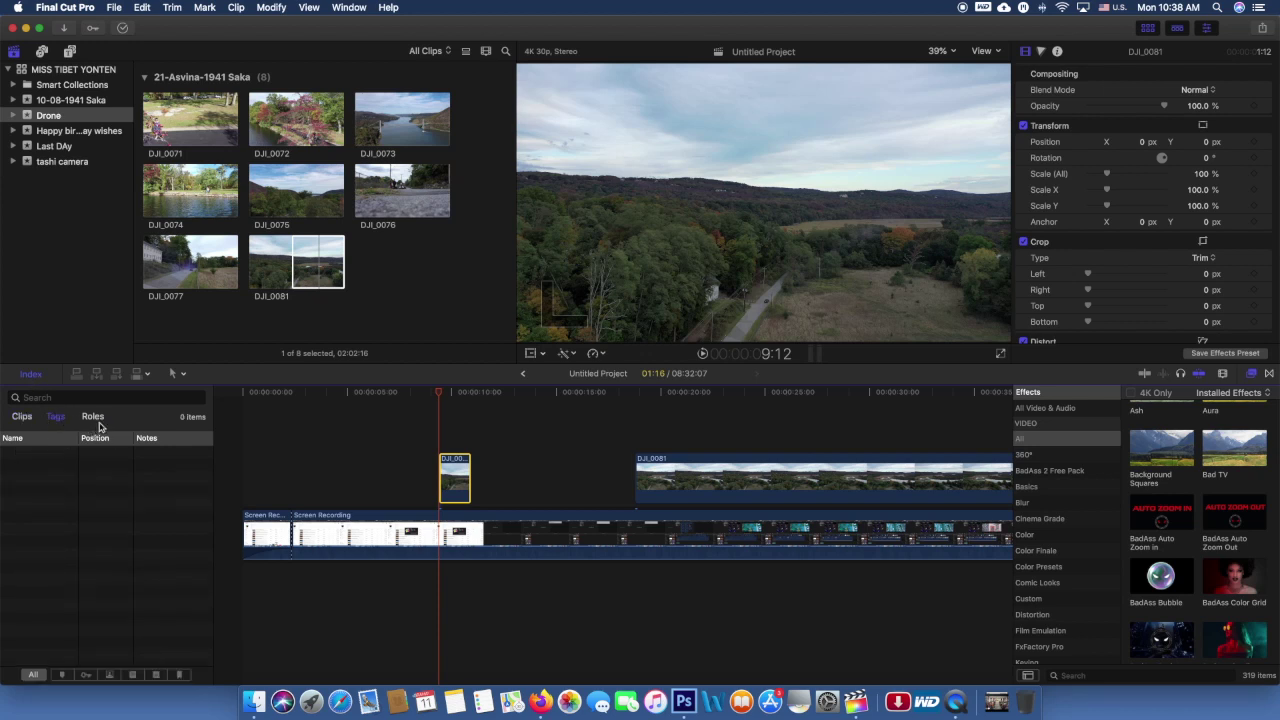
left_click(95, 418)
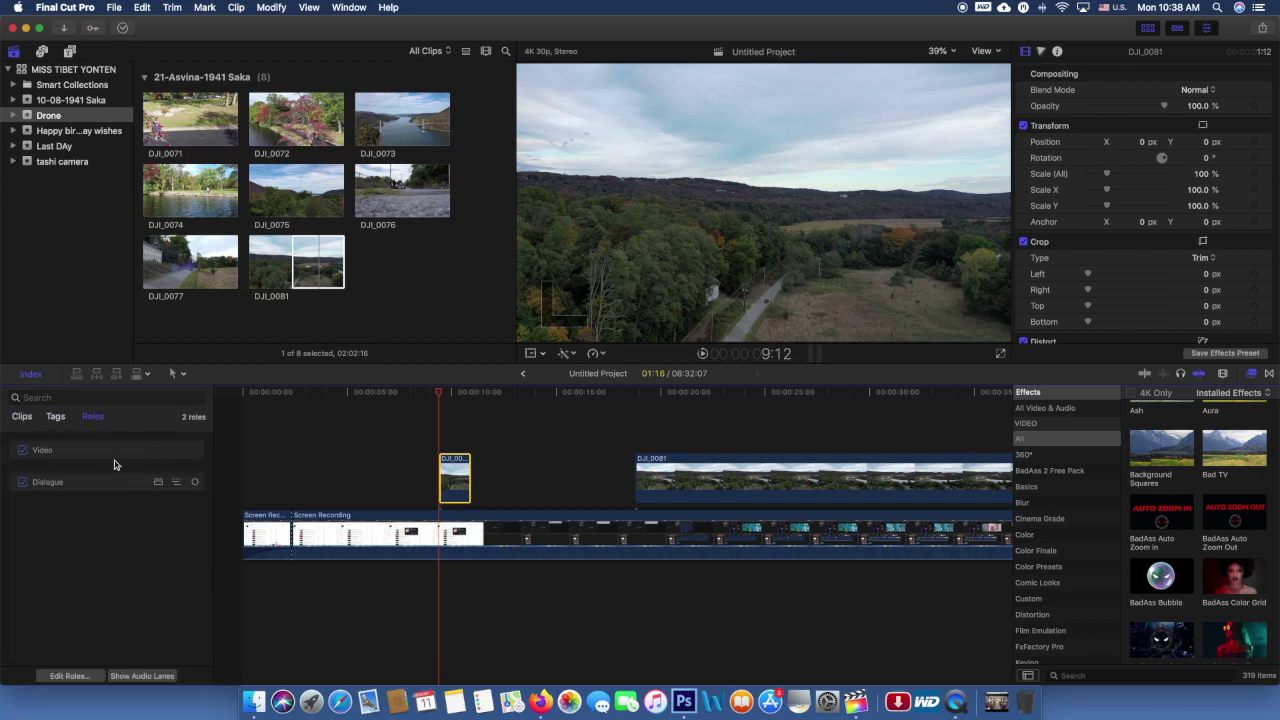
left_click(33, 375)
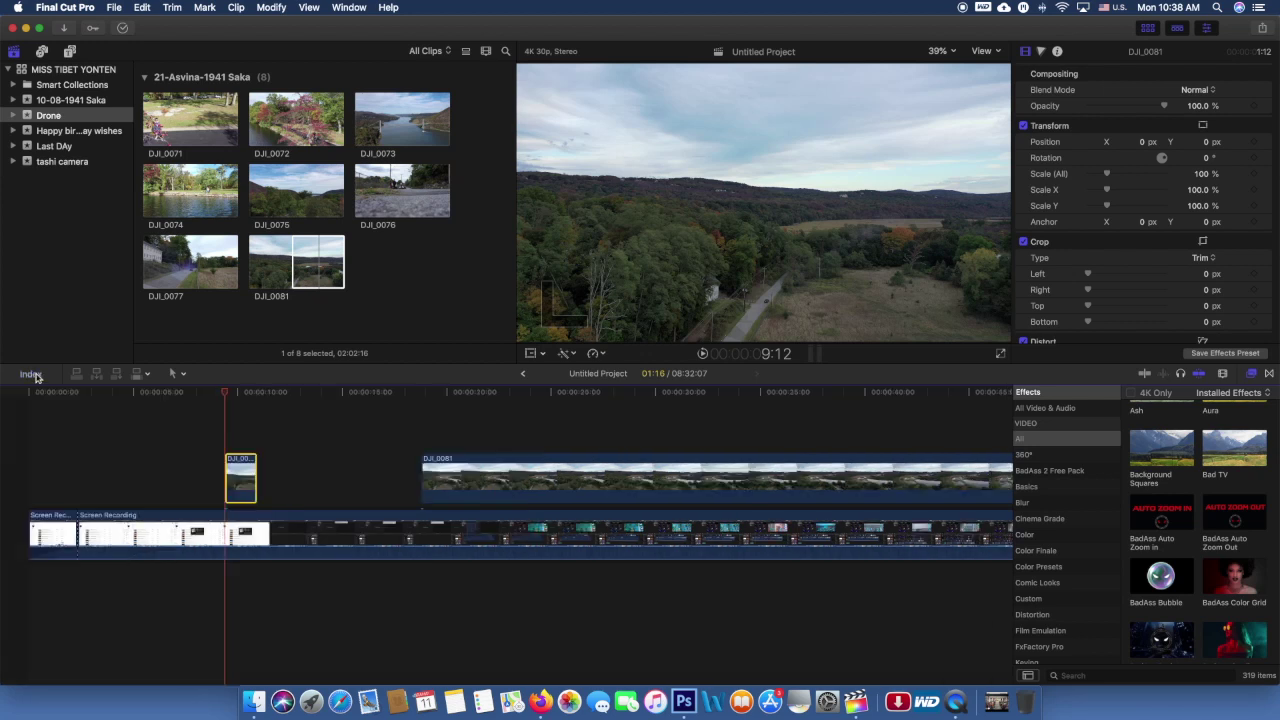
- View the project at several playhead positions between about 12 and 46 seconds along the timeline
left_click(282, 402)
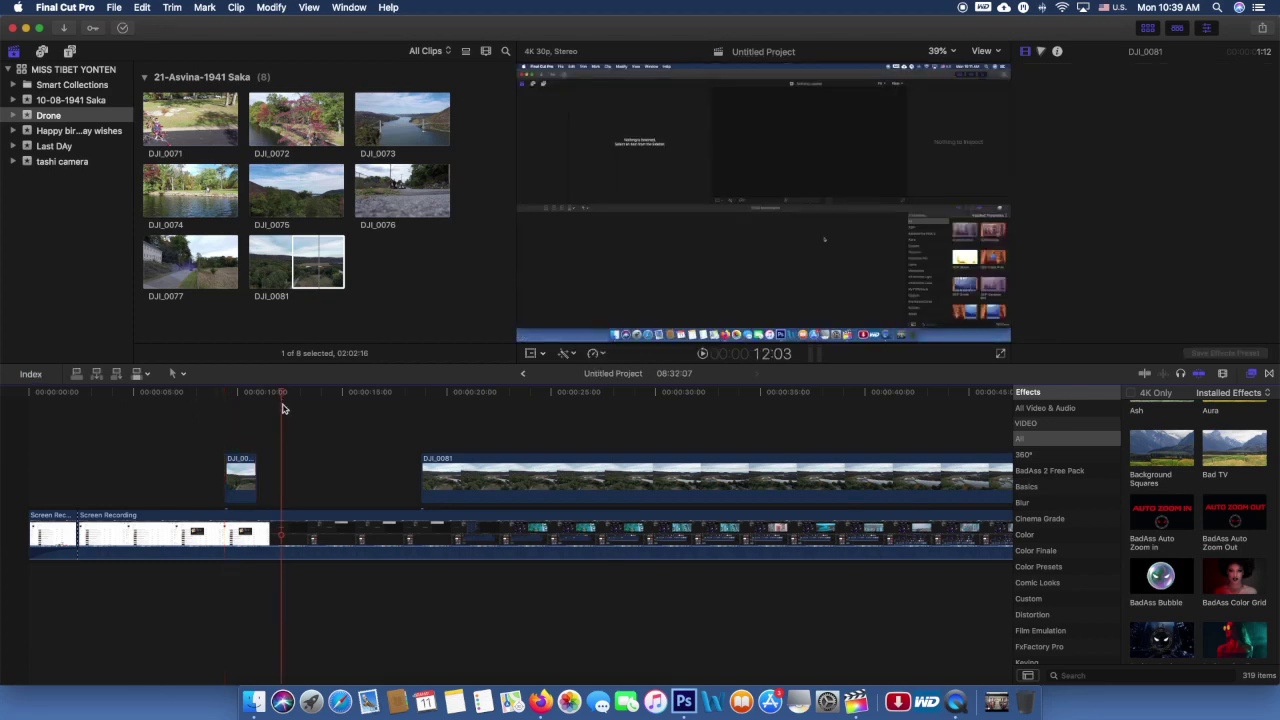
left_click(365, 397)
left_click(512, 393)
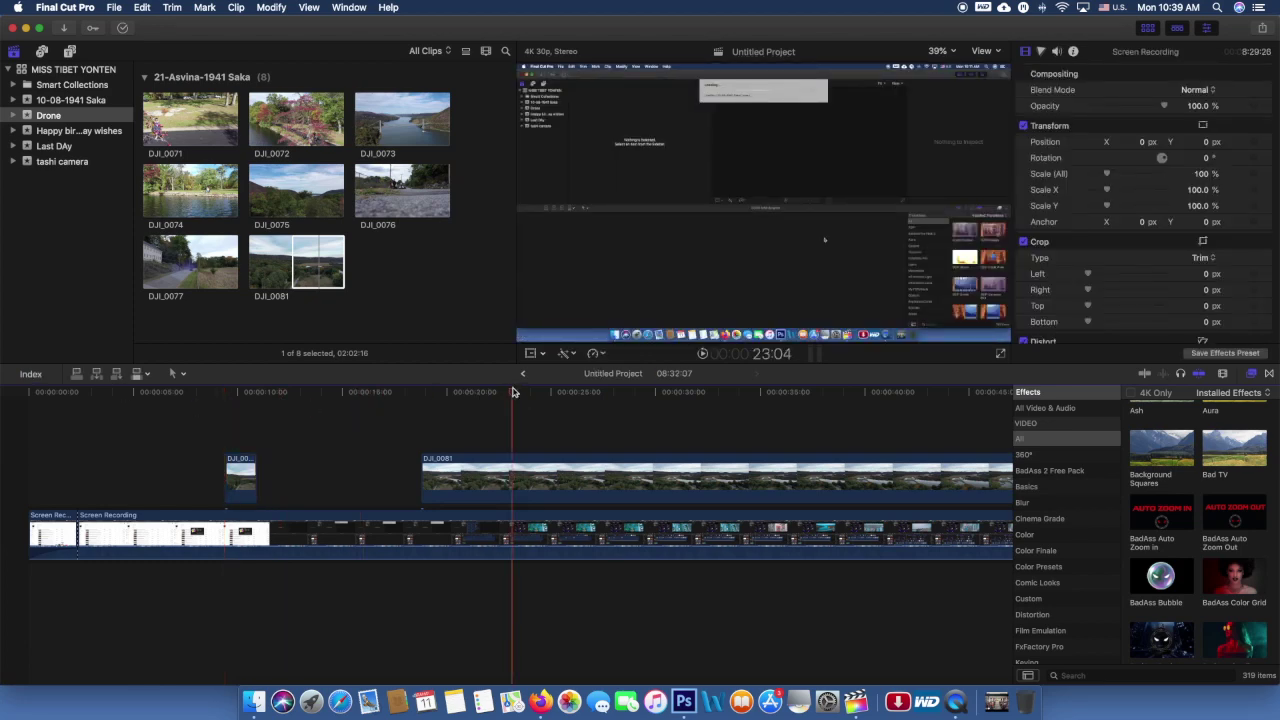
scroll(691, 408, "right", 5)
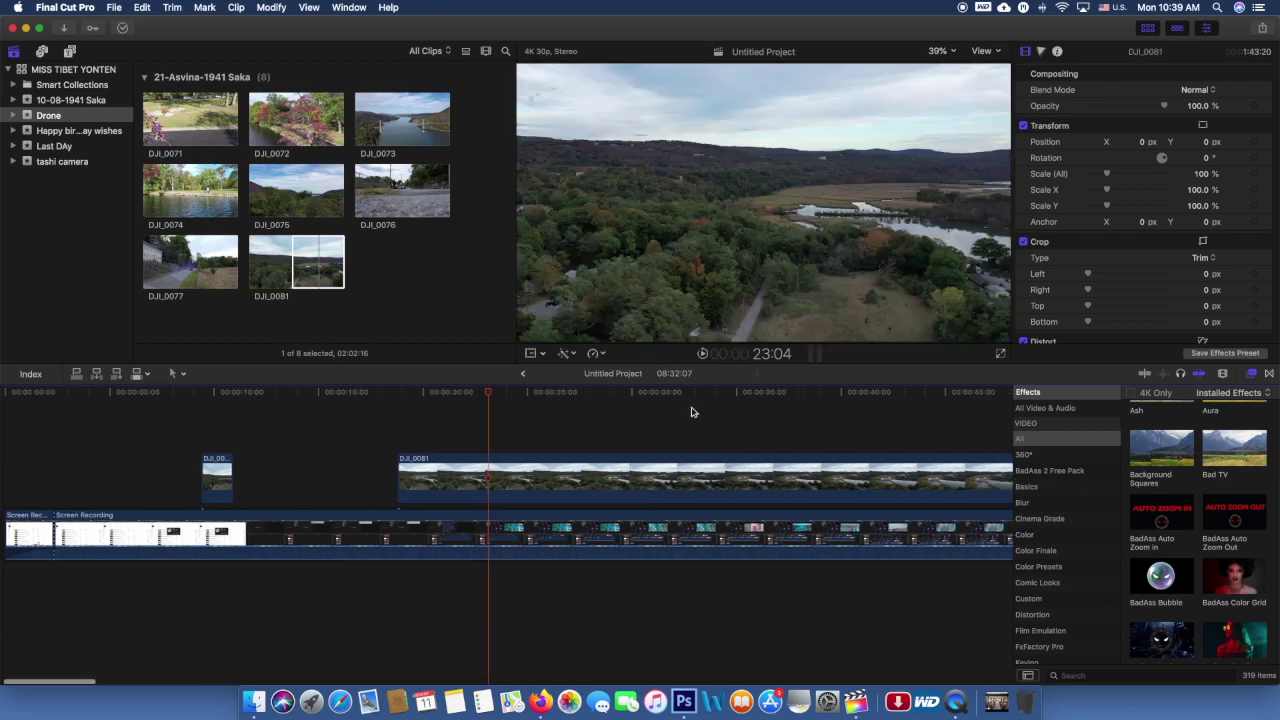
left_click(567, 394)
scroll(735, 396, "left", 1)
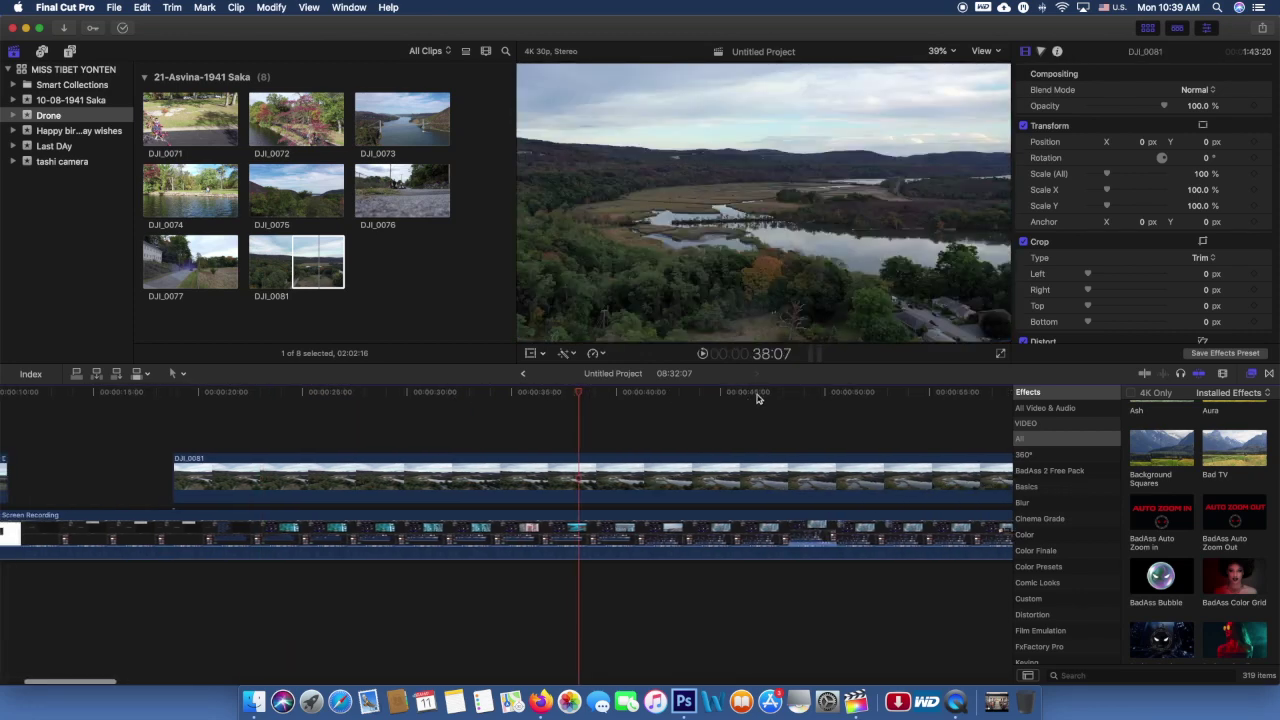
left_click(757, 396)
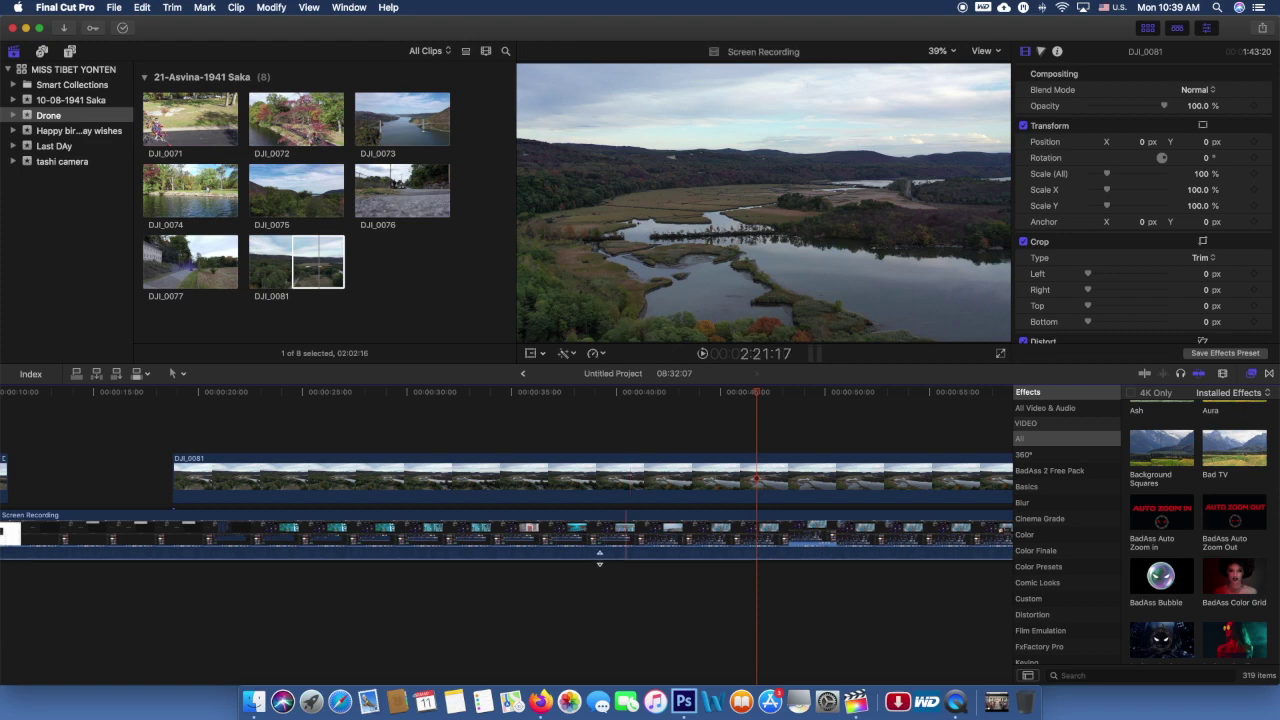
- Switch to Firefox and search the YouTube Studio channel's own videos for "vlog nocopyright", and clear the search
left_click(546, 700)
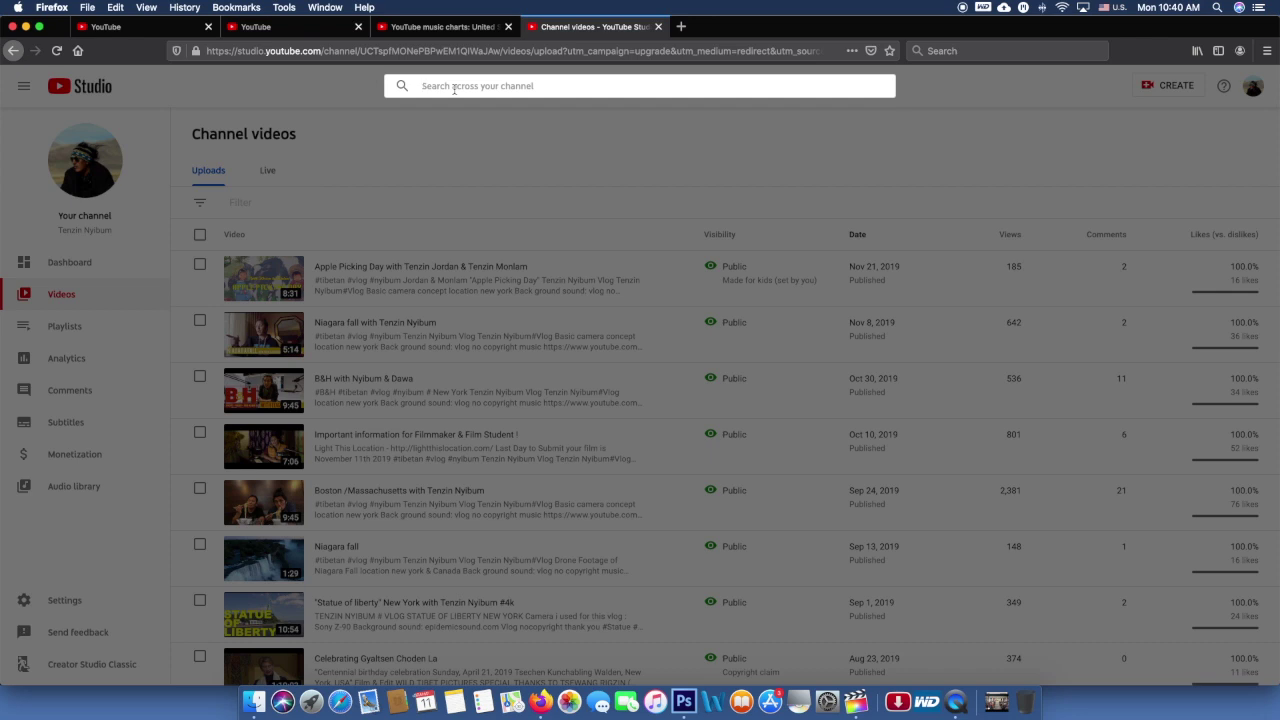
type("vio")
type("g")
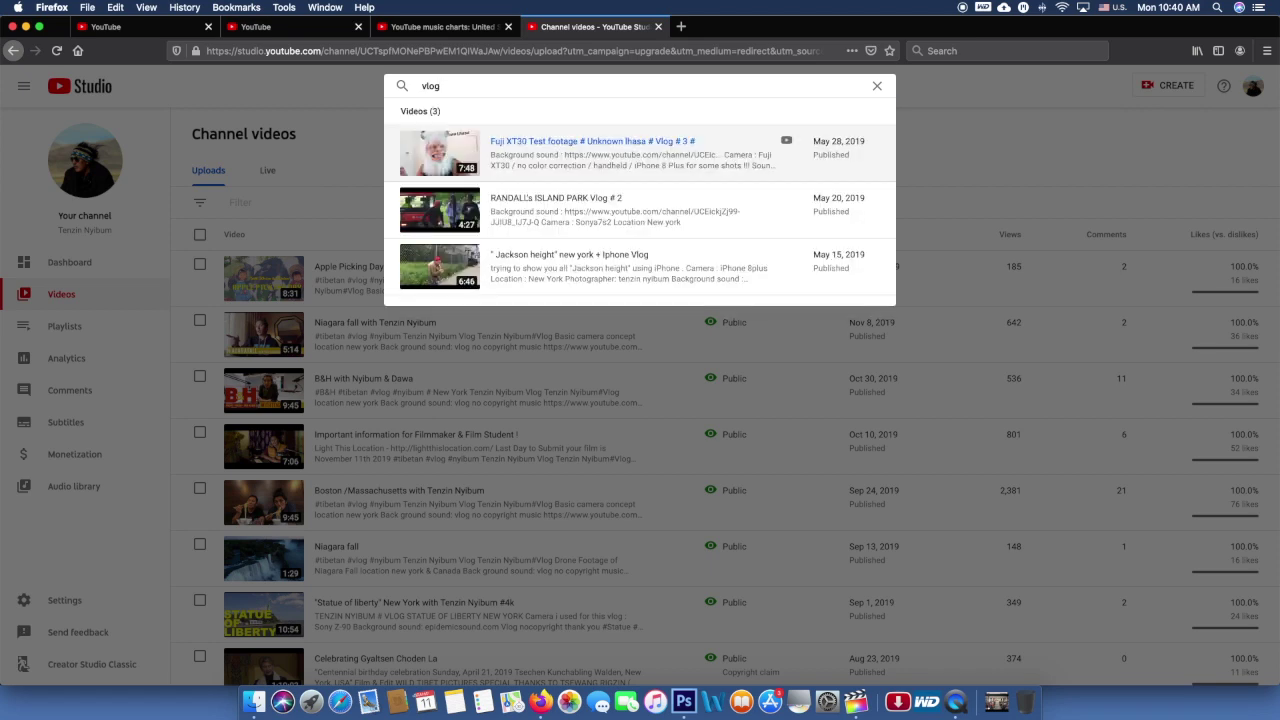
type(" nocopyright")
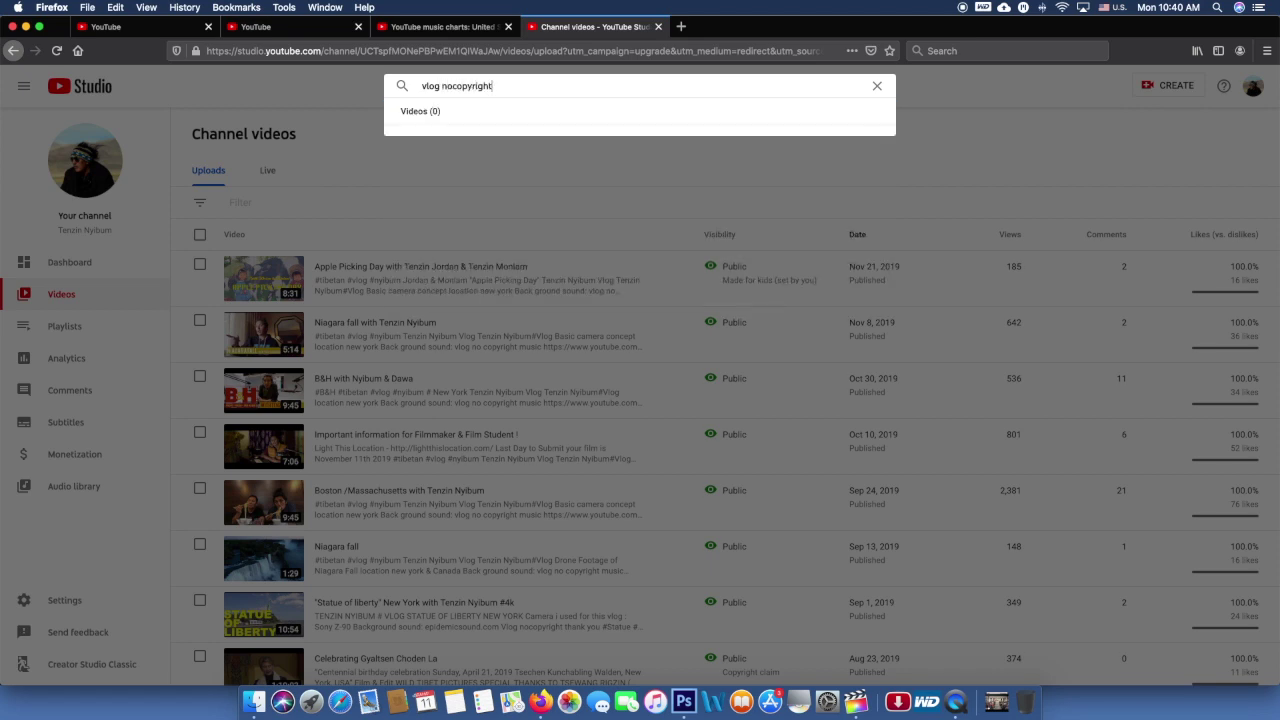
left_click_drag(493, 86, 401, 90)
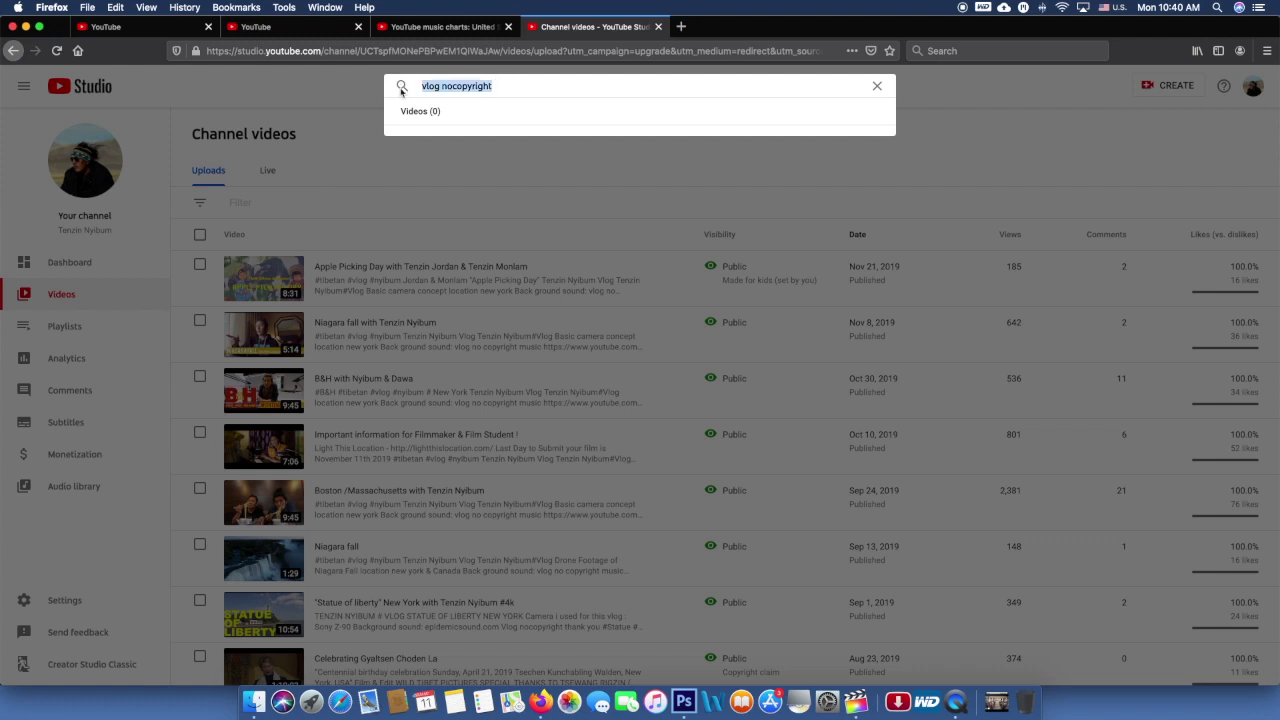
left_click(877, 87)
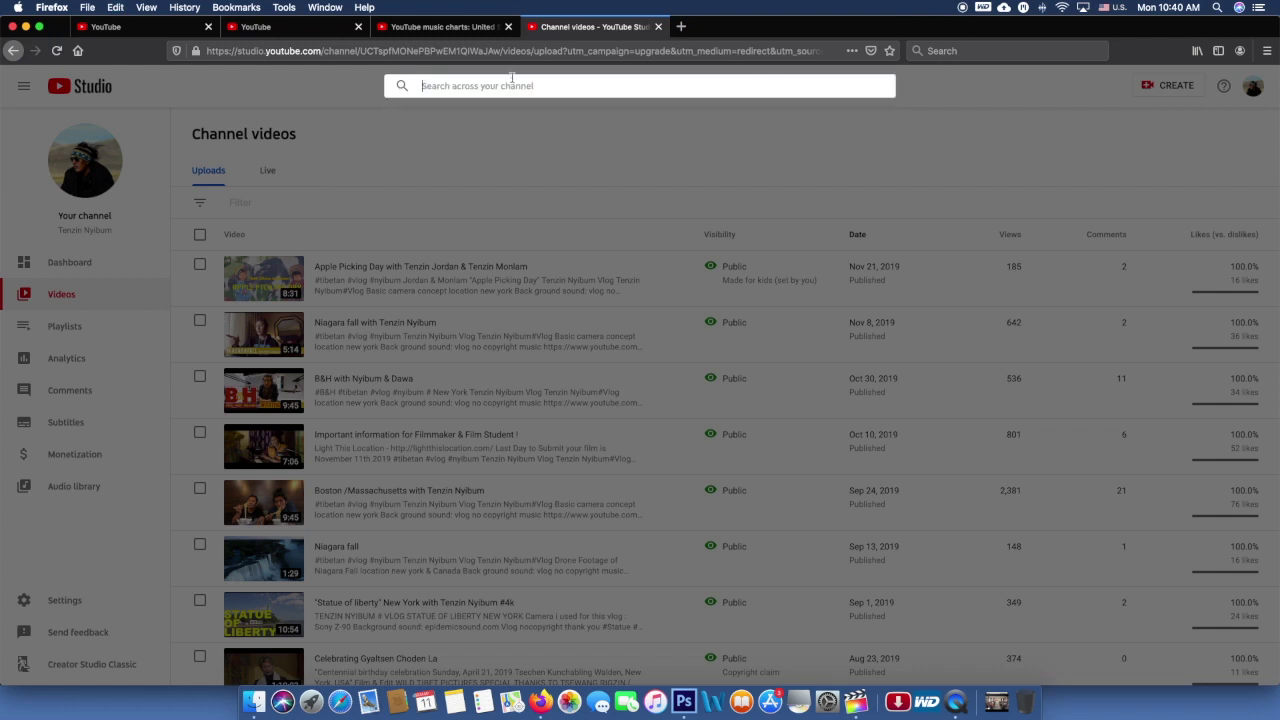
- Leave YouTube Studio for the account's own channel page and go to the YouTube home page
left_click(434, 48)
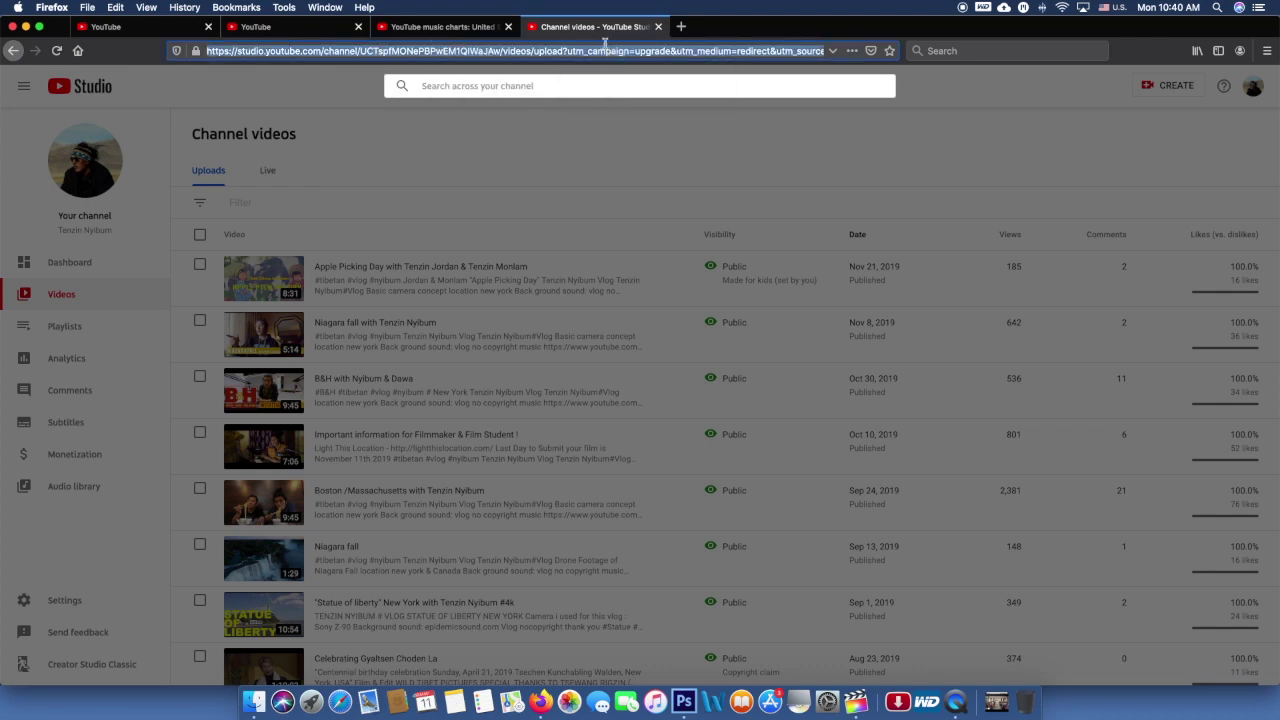
left_click(1253, 88)
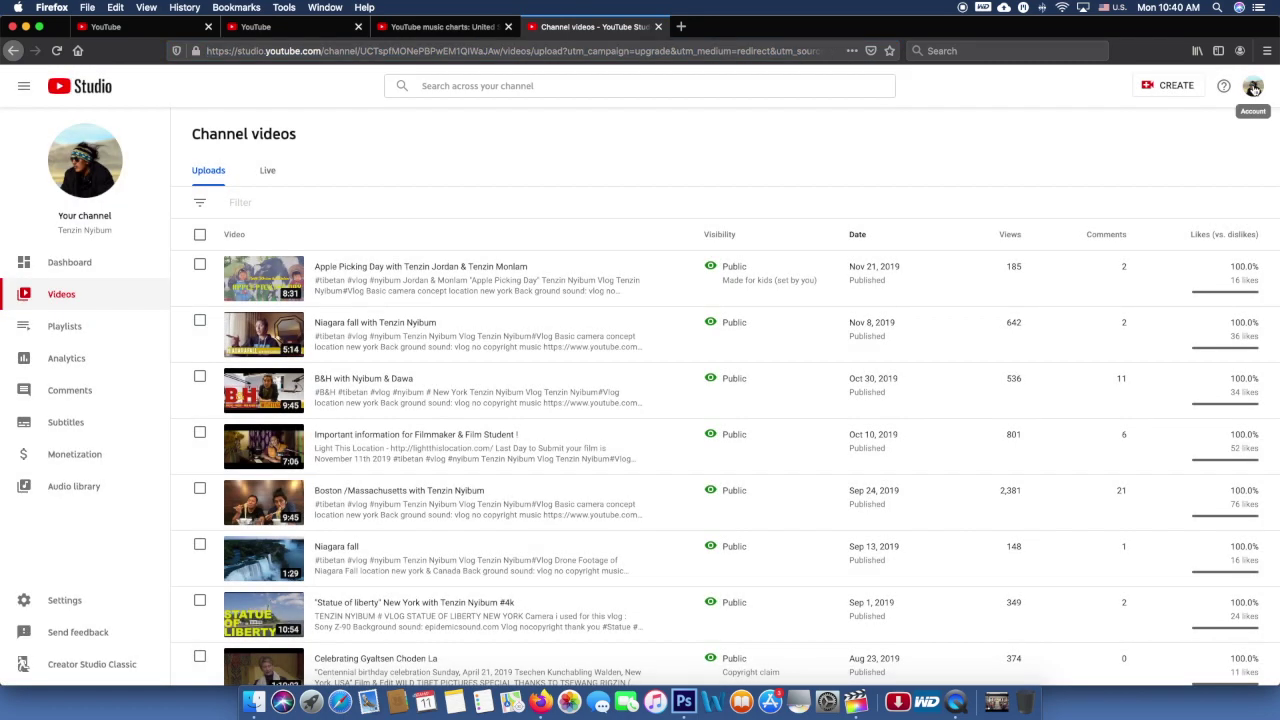
left_click(1253, 88)
left_click(1125, 160)
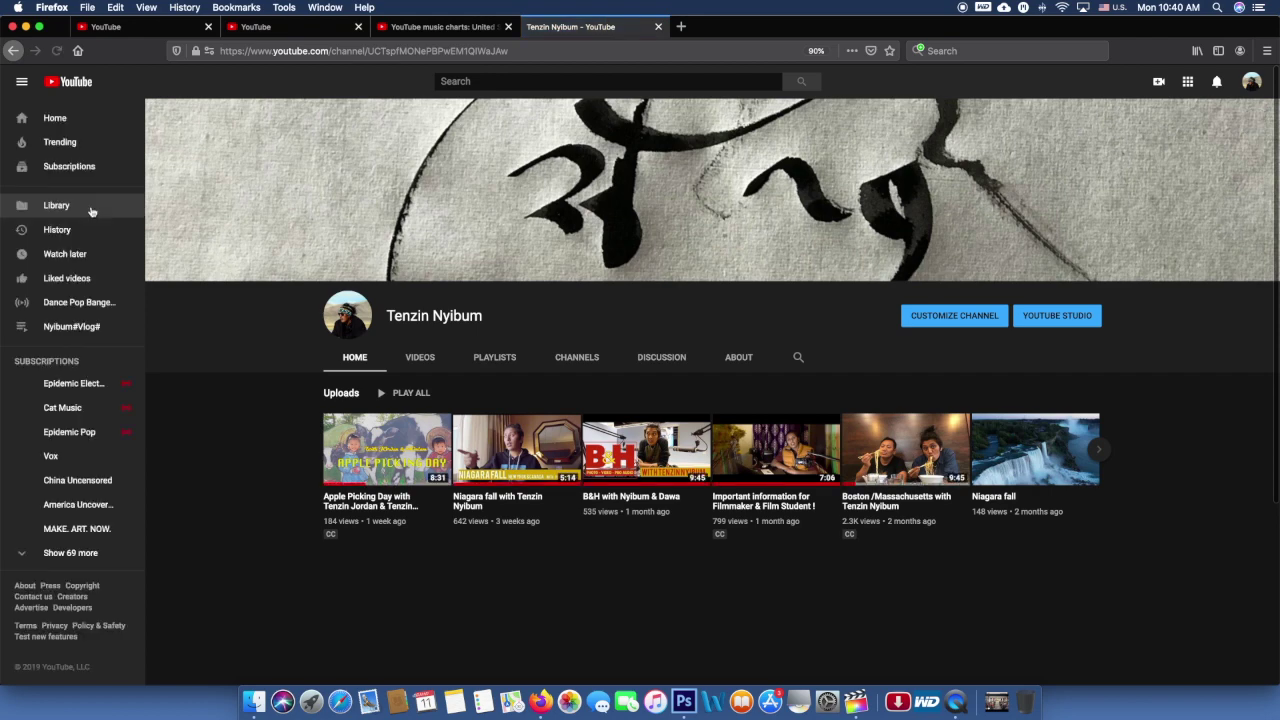
left_click(58, 118)
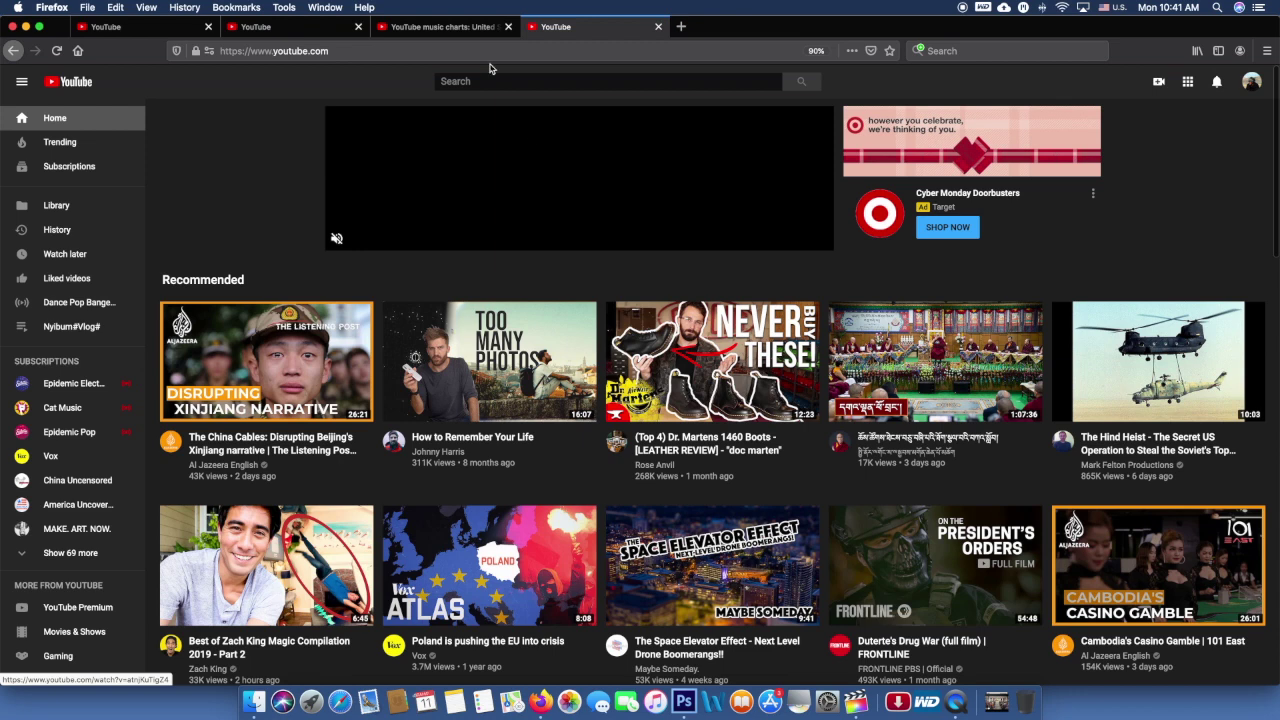
- Search YouTube for "vlog nocopyright" and open the Vlog No Copyright Music channel
left_click(489, 77)
type("vlog nocopyright")
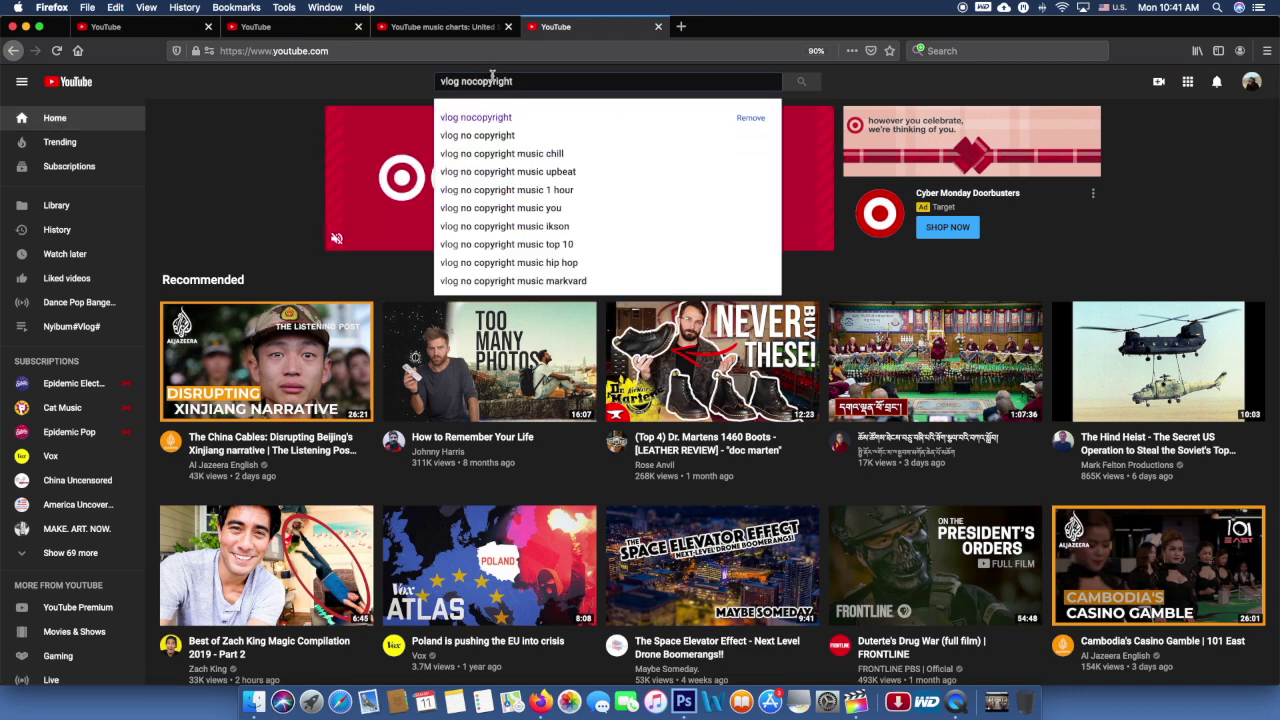
left_click(497, 121)
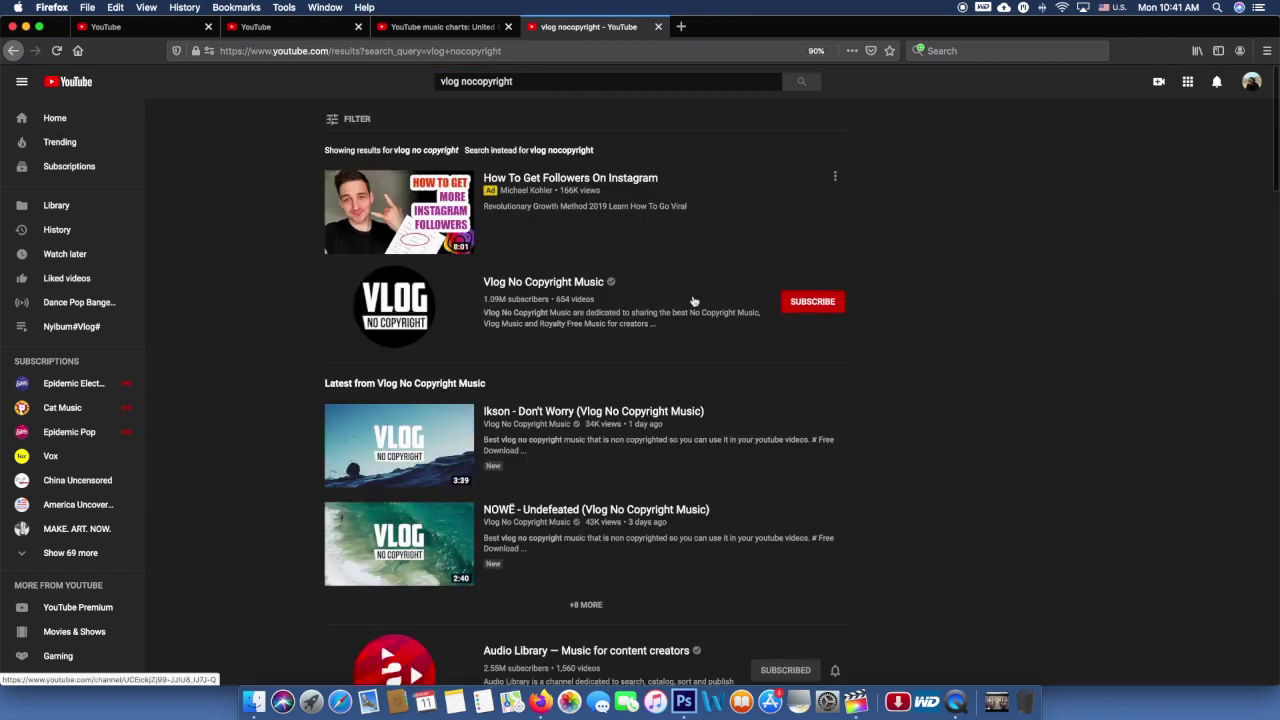
left_click(400, 300)
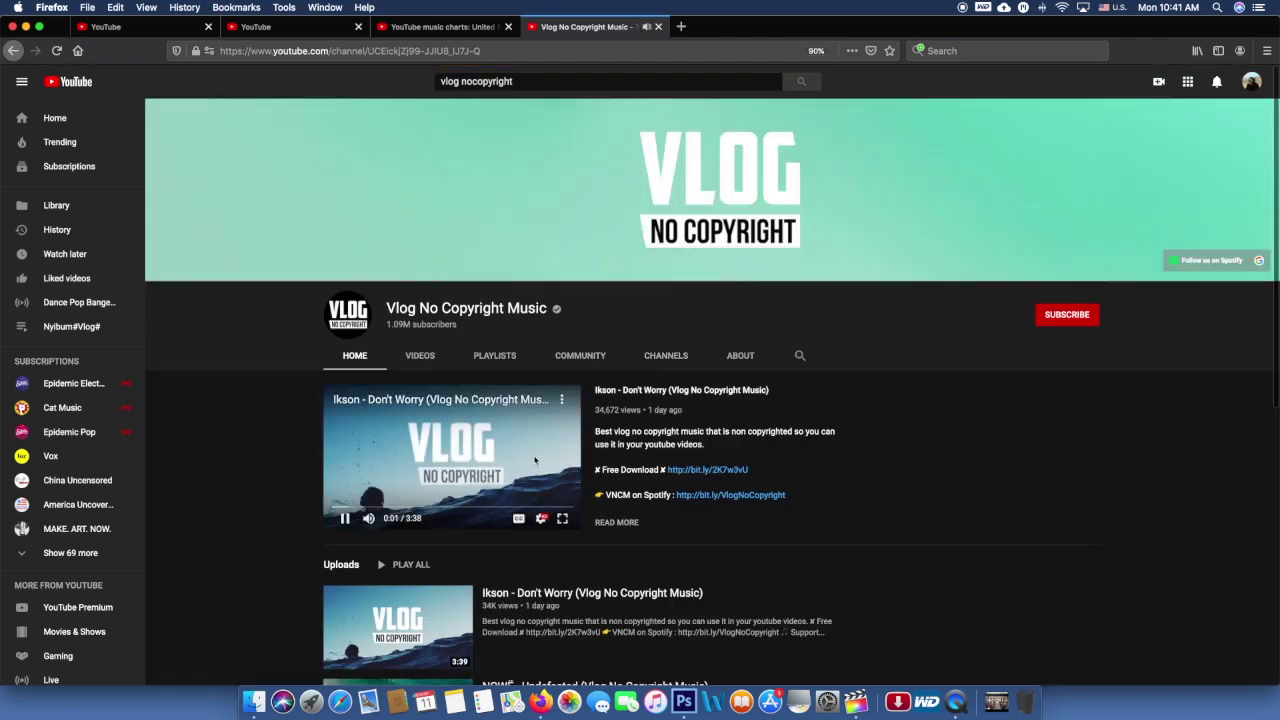
- Lower the volume of the channel's featured video "Ikson - Don't Worry" and look through the channel's uploads
mouse_move(369, 519)
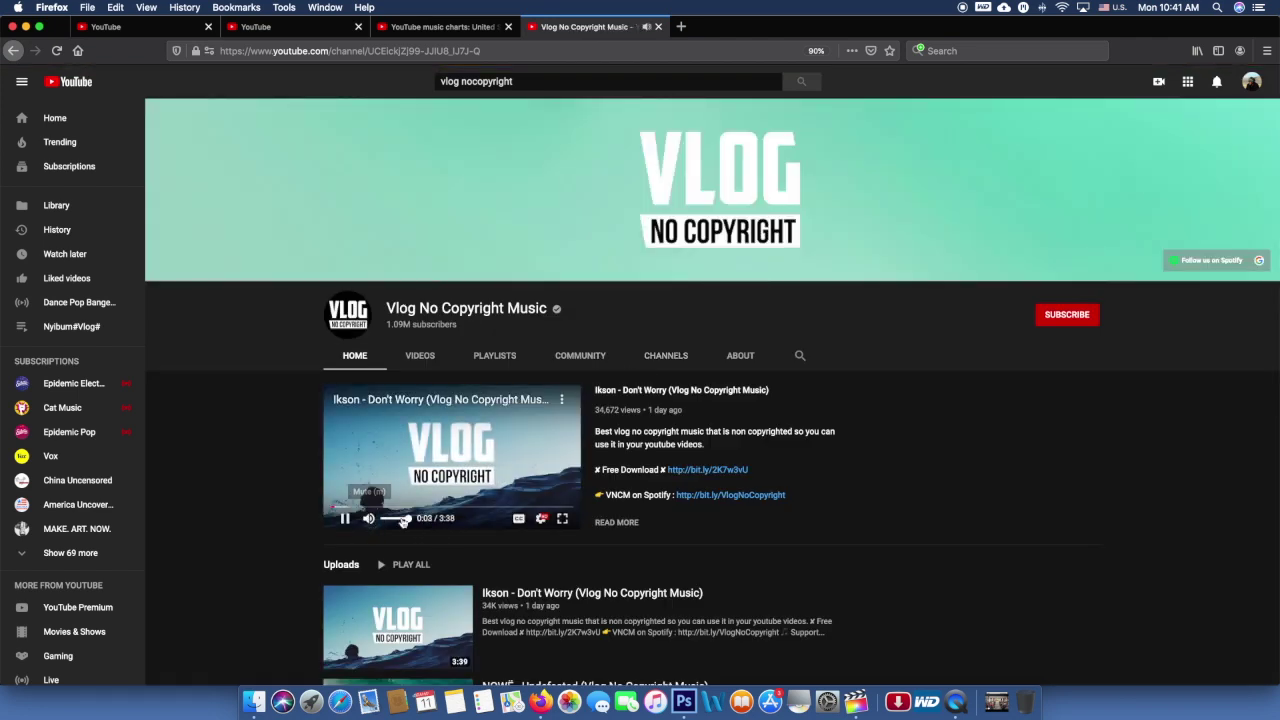
left_click_drag(407, 522, 389, 527)
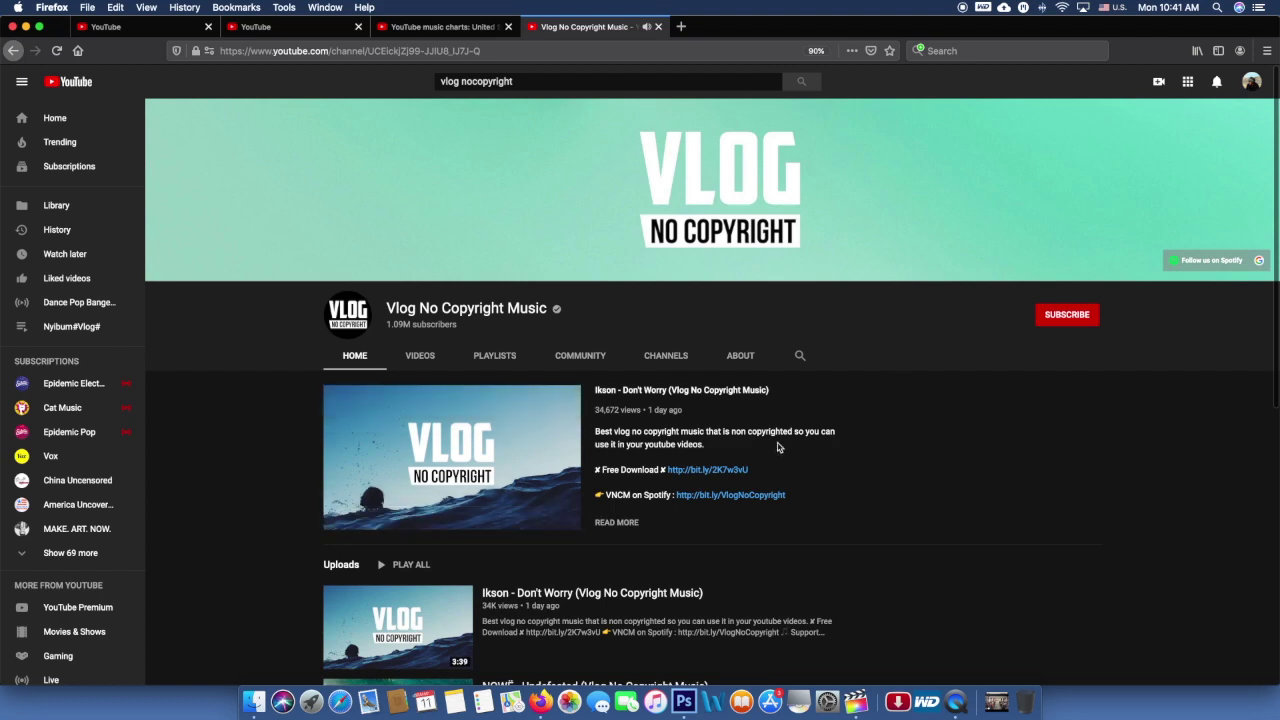
scroll(512, 318, "down", 5)
mouse_move(388, 265)
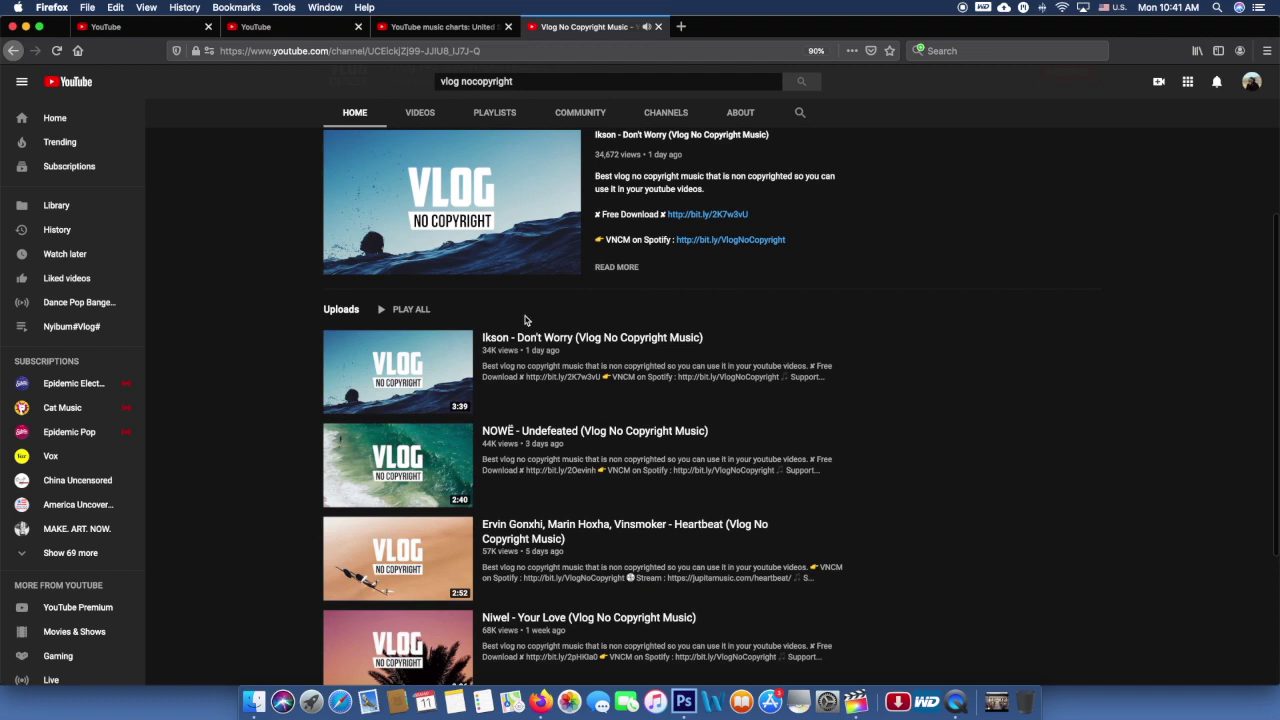
scroll(499, 325, "down", 2)
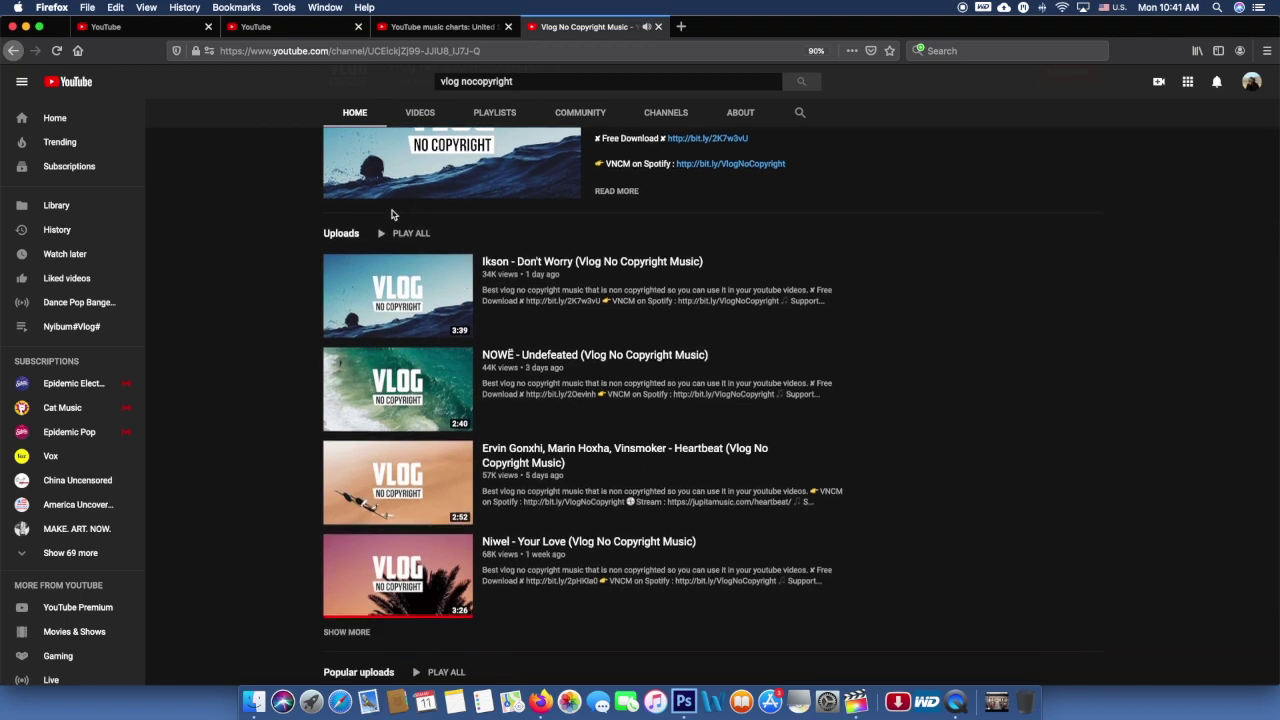
scroll(395, 215, "up", 1)
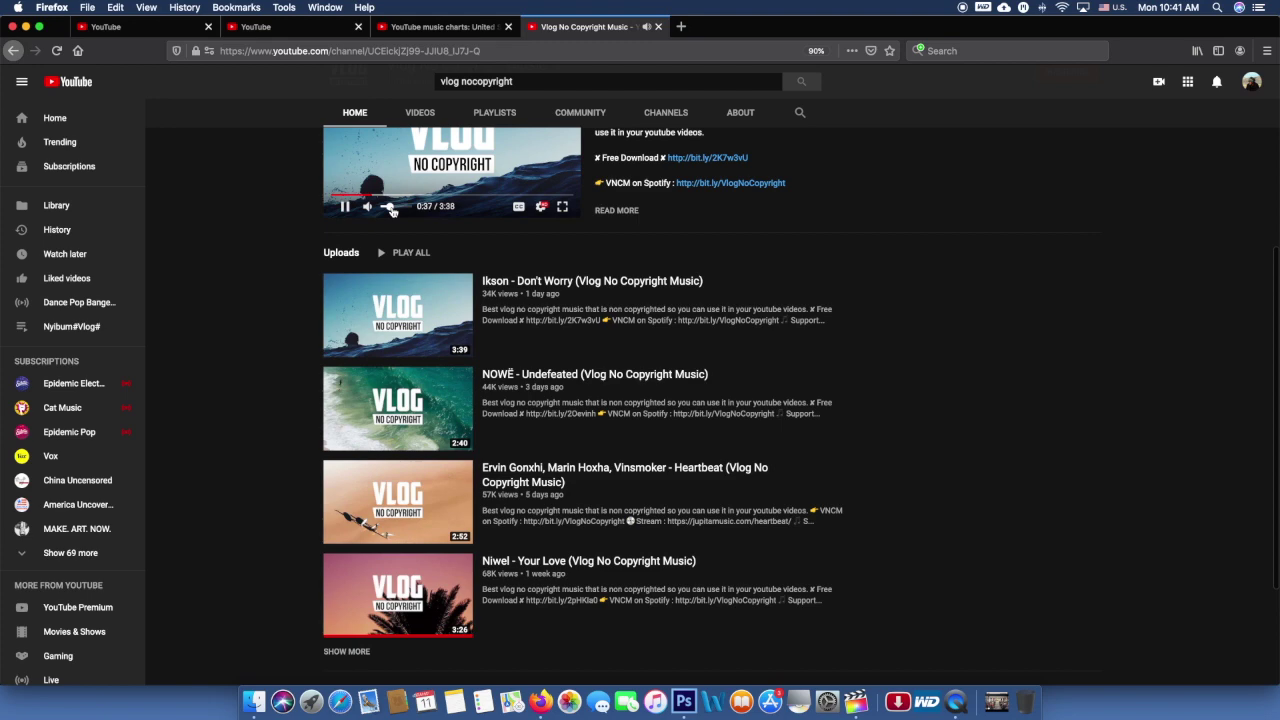